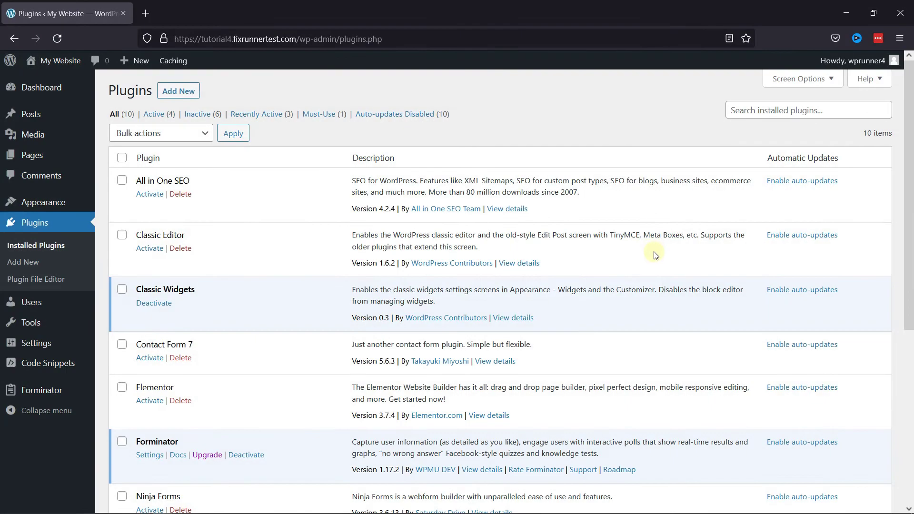
- Go to the Forminator Dashboard and scroll down to the empty Quizzes section
scroll(654, 256, down, 4)
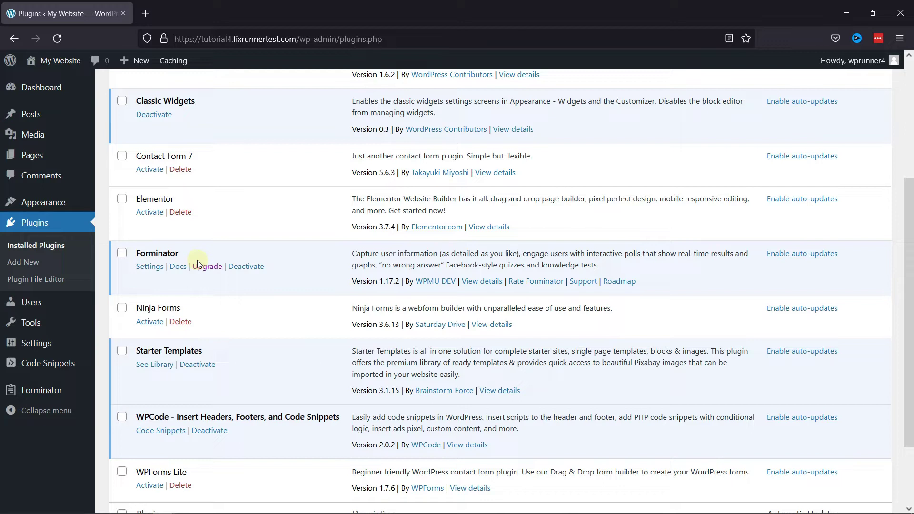
mouse_move(44, 391)
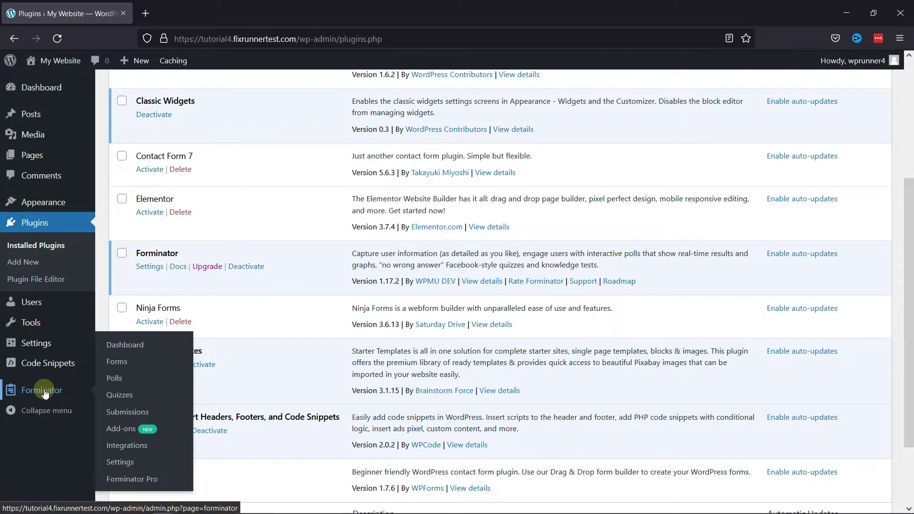
click(123, 349)
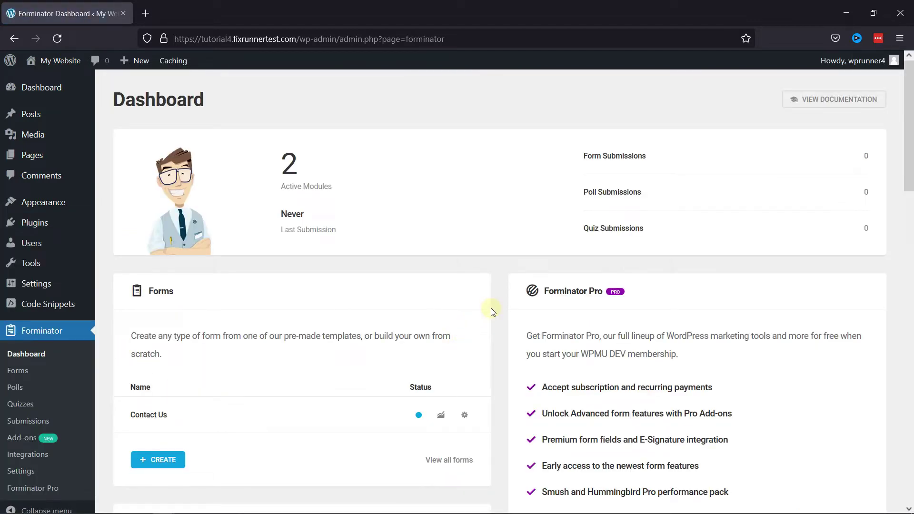
scroll(500, 311, down, 8)
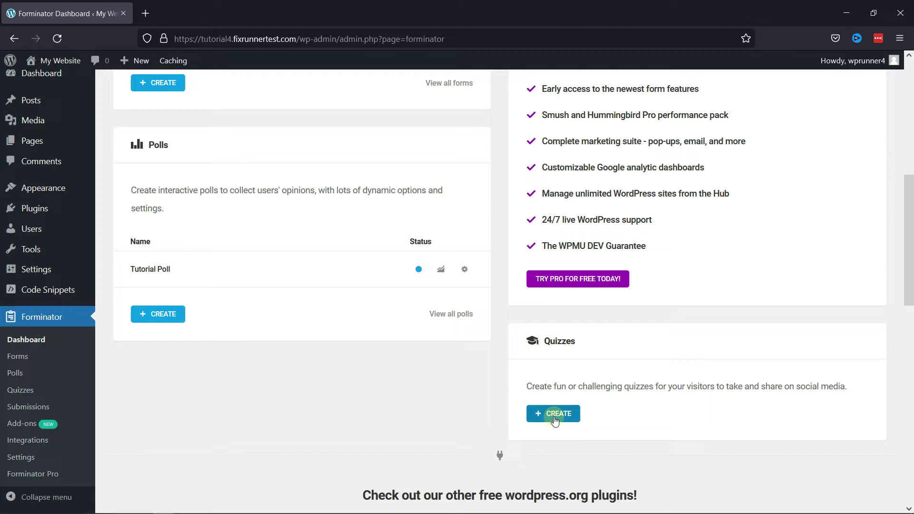
- Start a new Knowledge Quiz named 'WP logo's'
click(554, 419)
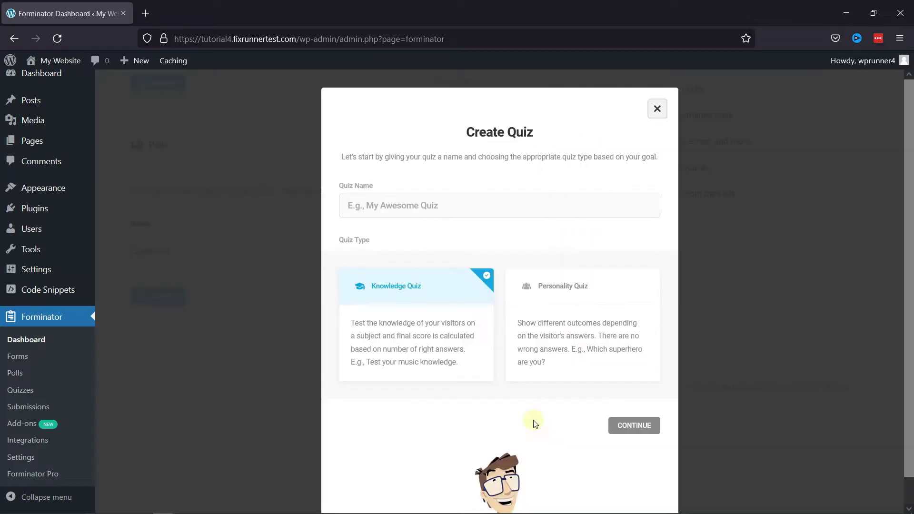
click(386, 210)
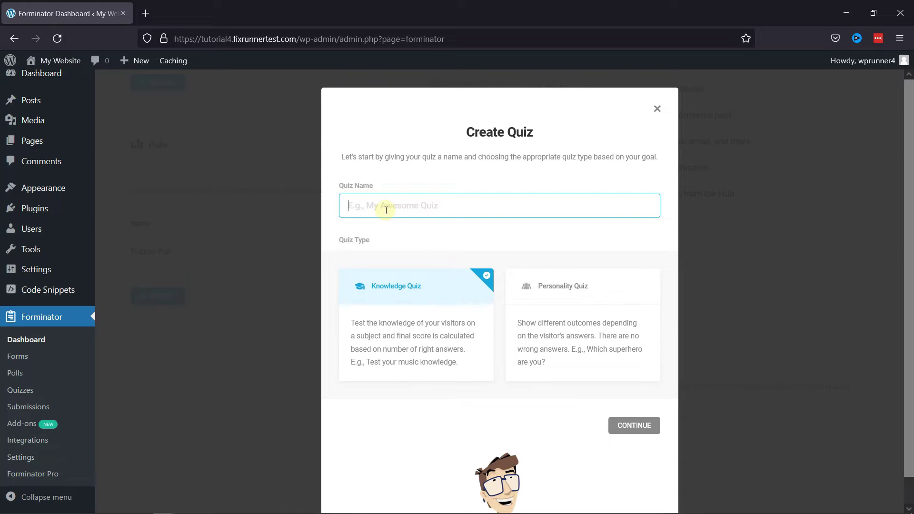
text(WP logo's)
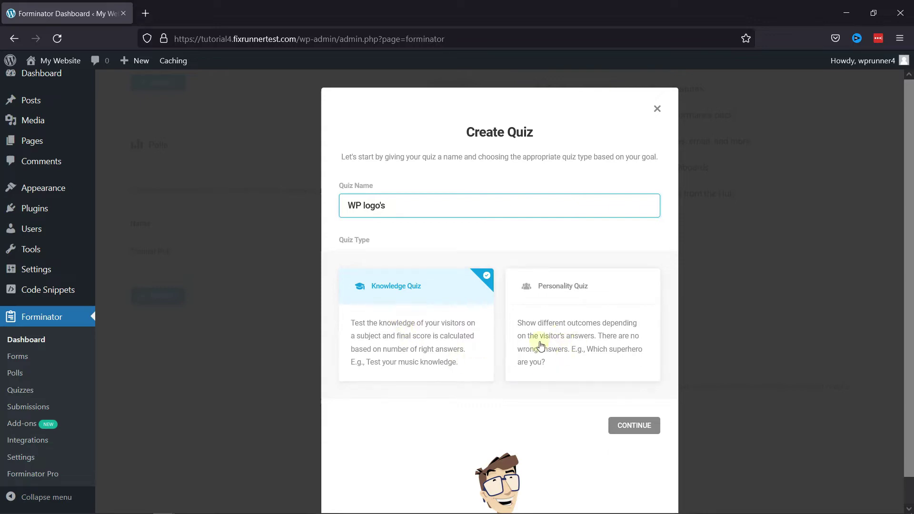
click(621, 430)
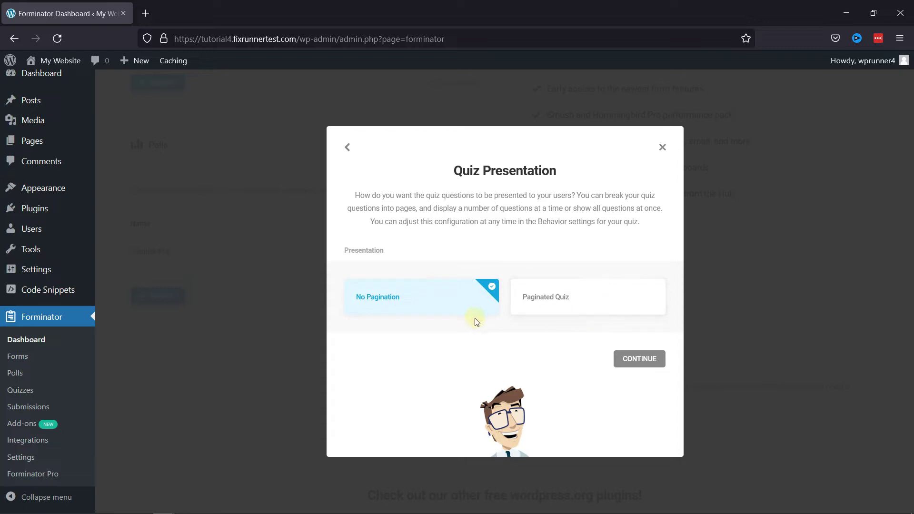
- Keep No Pagination, enable Collect leads, and create the quiz
click(623, 360)
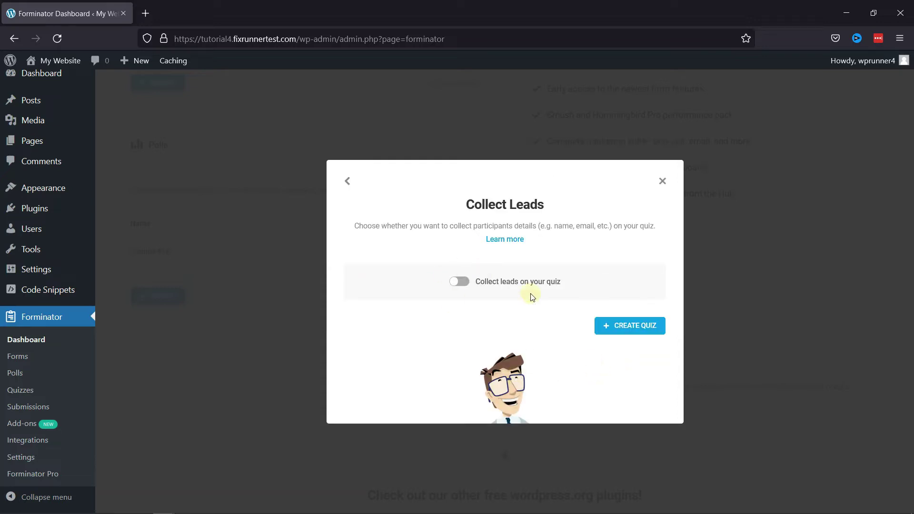
click(459, 282)
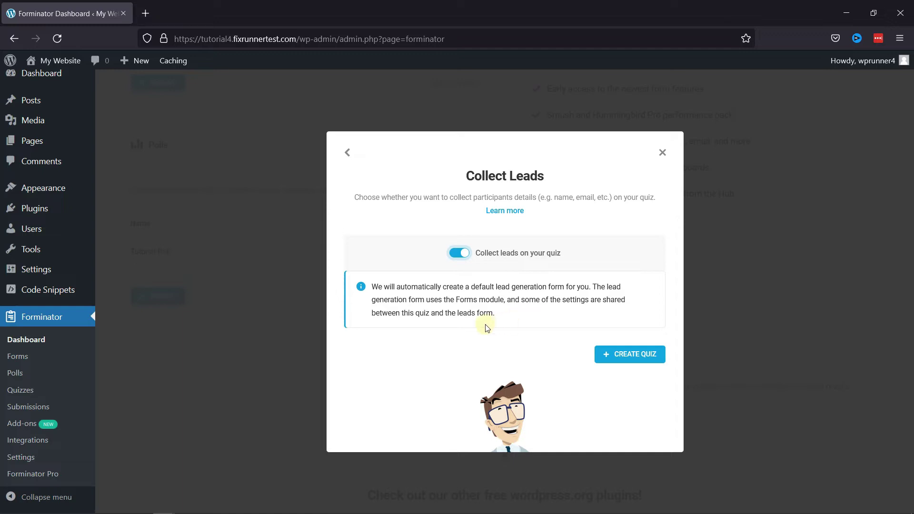
click(629, 356)
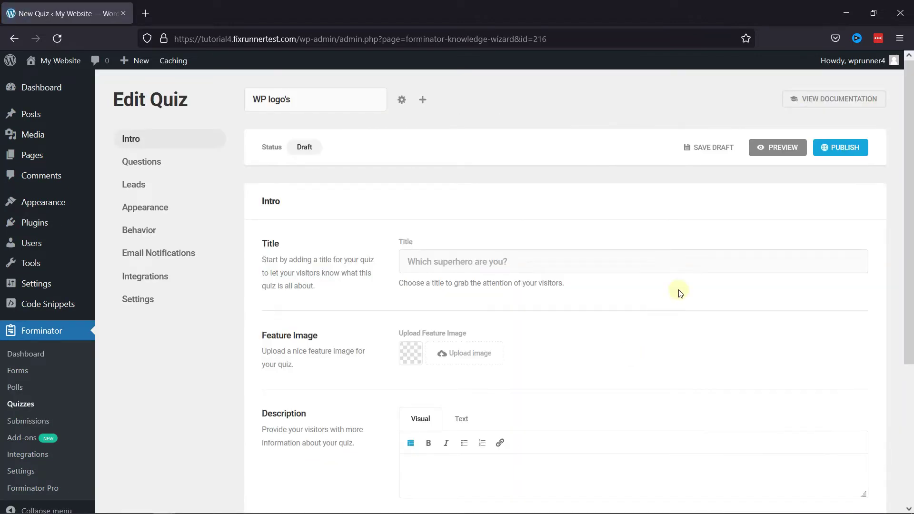
- Set the quiz intro title to 'Do you know these WordPress plugins??'
click(683, 272)
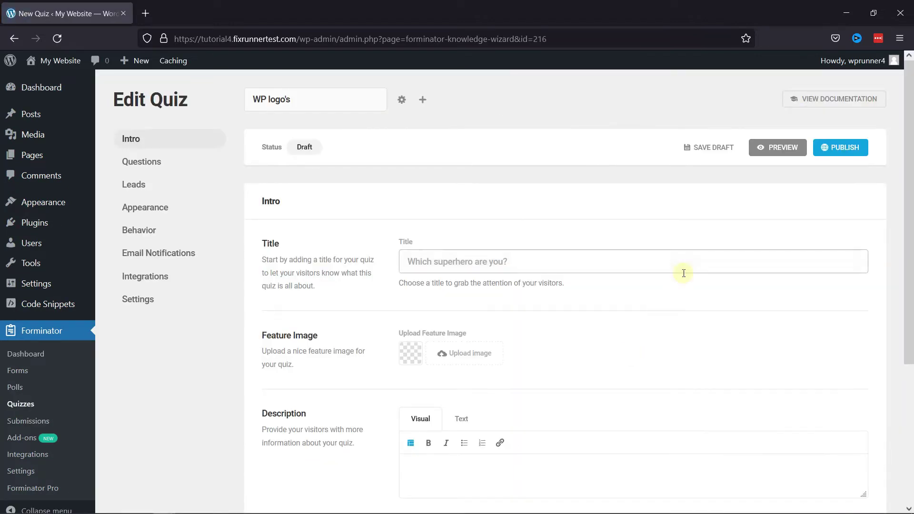
click(551, 263)
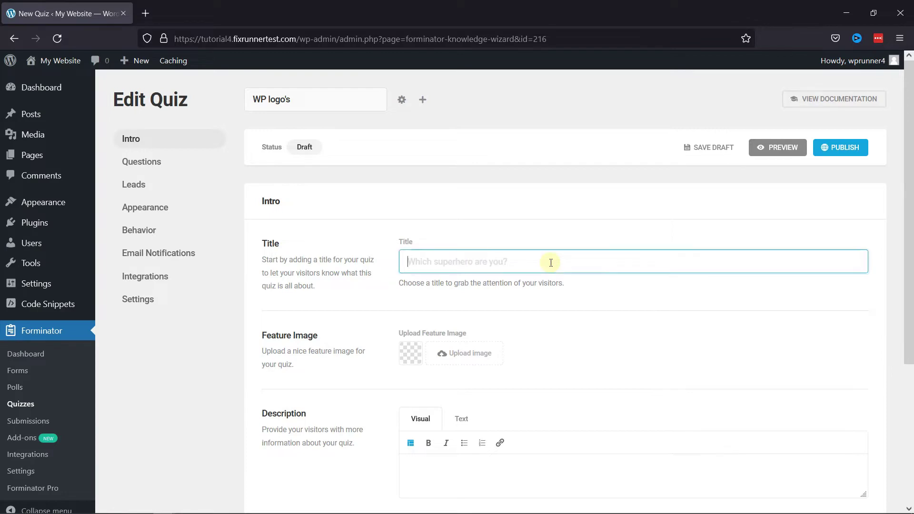
text(Do you know t)
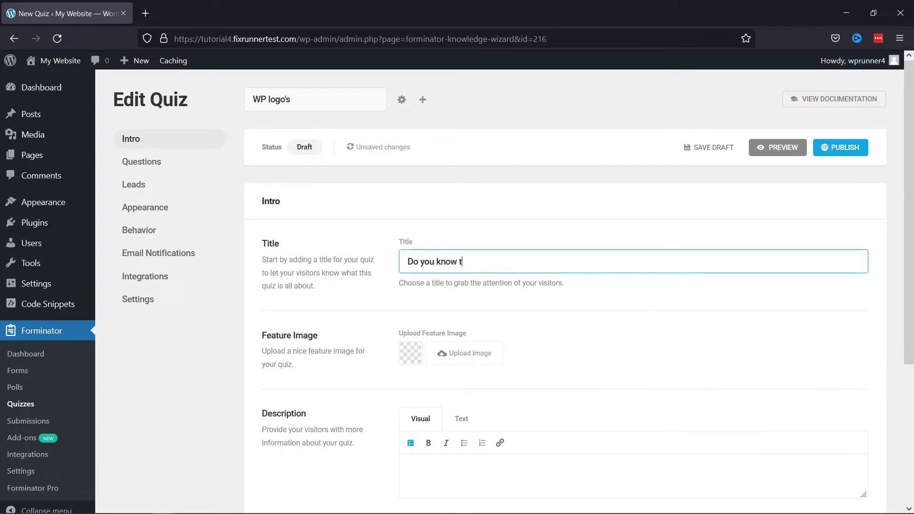
text(hese WordPress plugins)
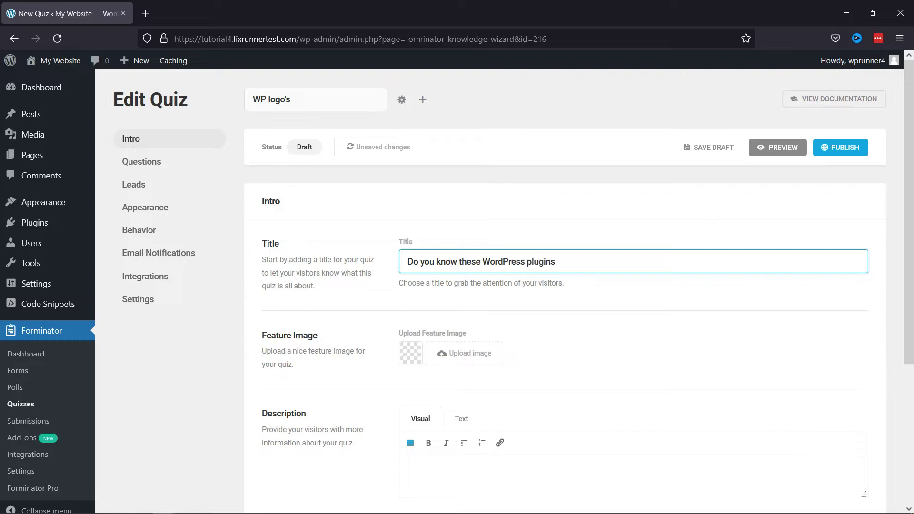
text(??)
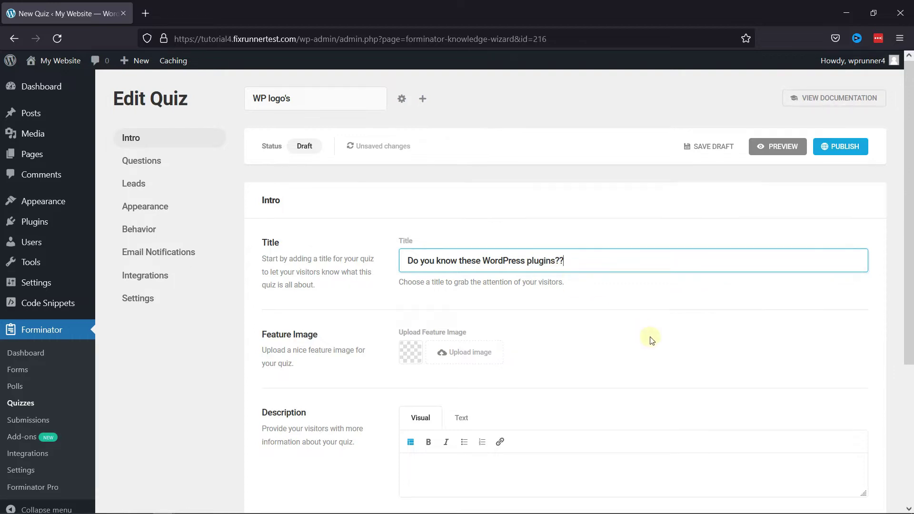
scroll(653, 338, down, 4)
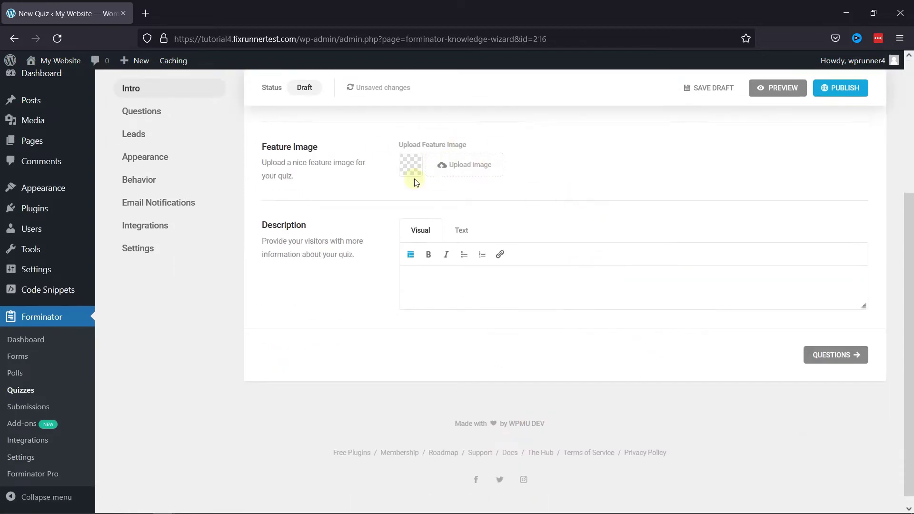
scroll(419, 214, up, 1)
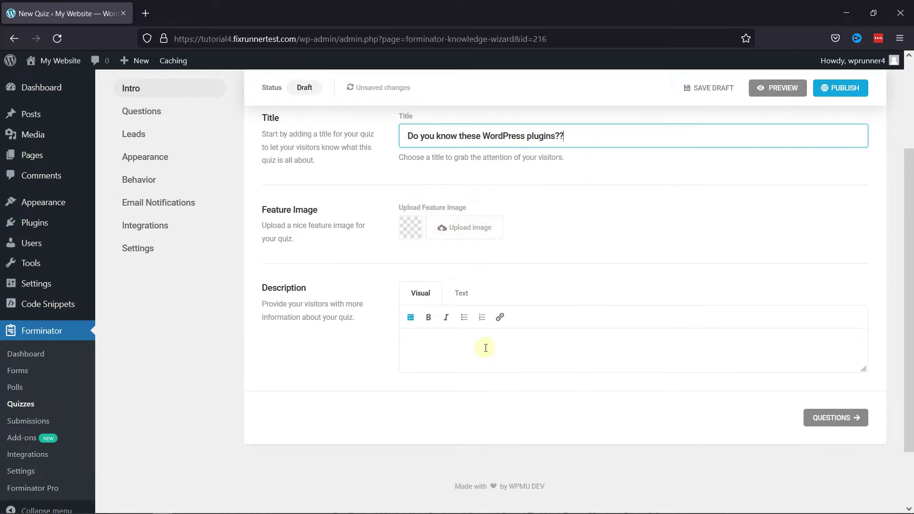
scroll(595, 299, up, 1)
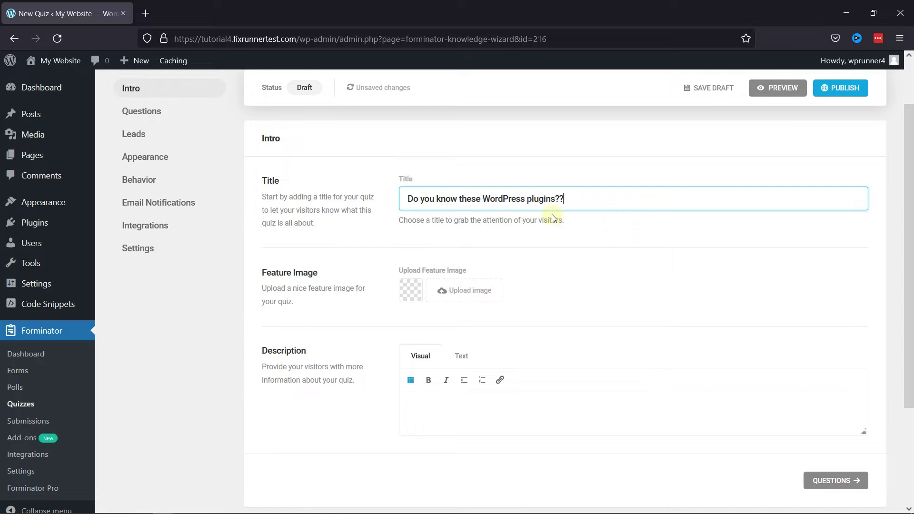
- In the Questions step, add a question reading 'Can you guess the plugin in the image?'
click(832, 480)
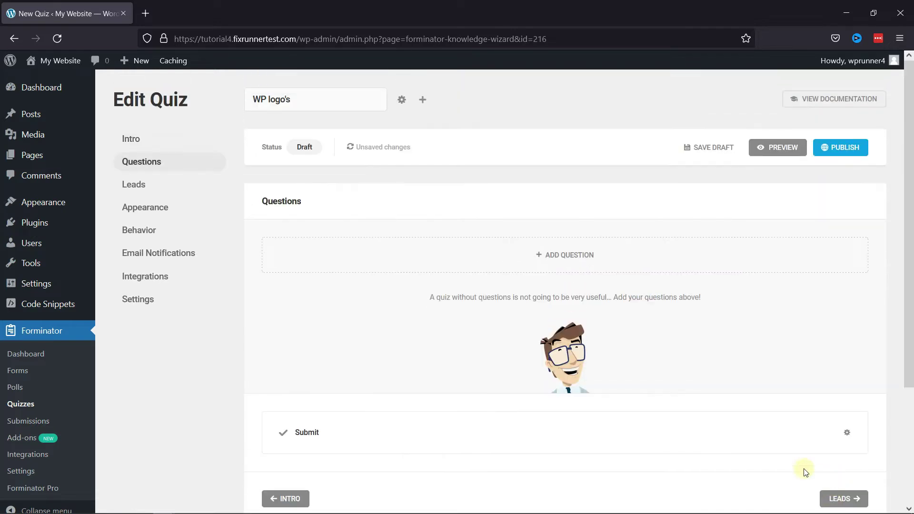
click(574, 257)
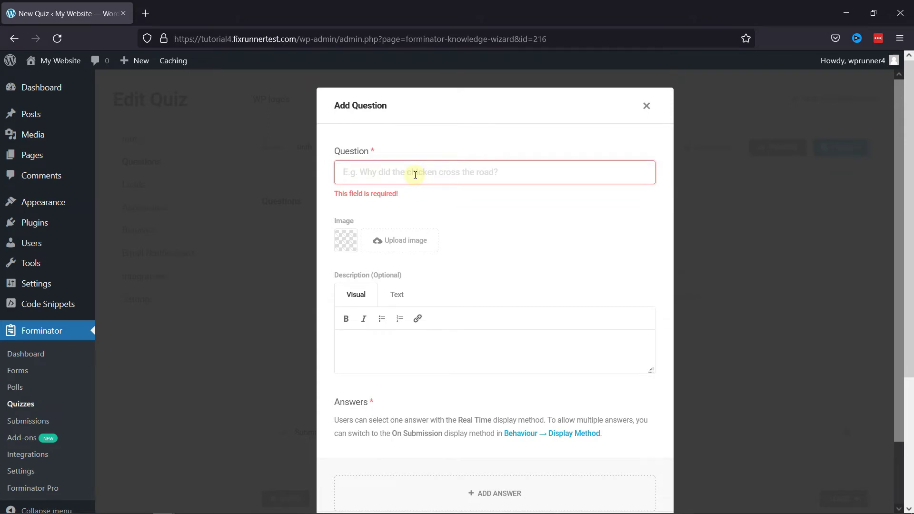
click(415, 175)
text(Can you guess the plug)
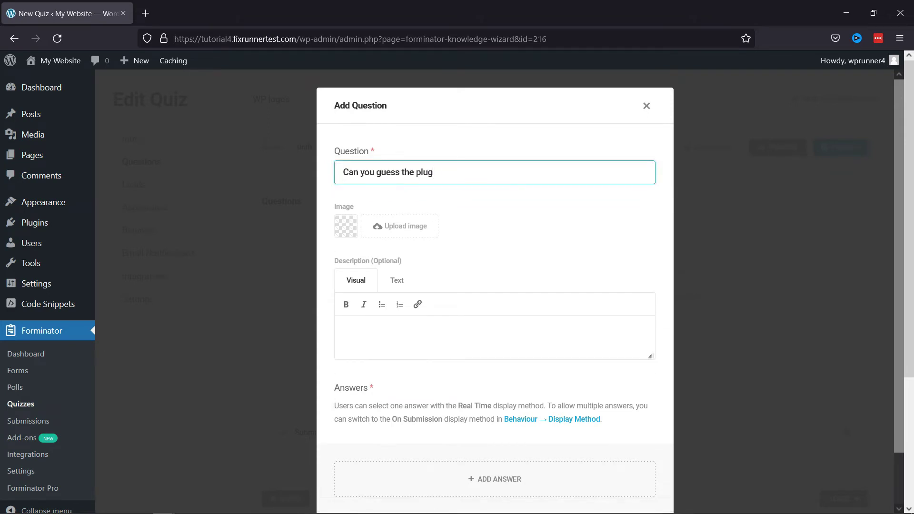
text(in in the image?)
- Attach elementor-icon.png from the media library as the question's image
click(387, 229)
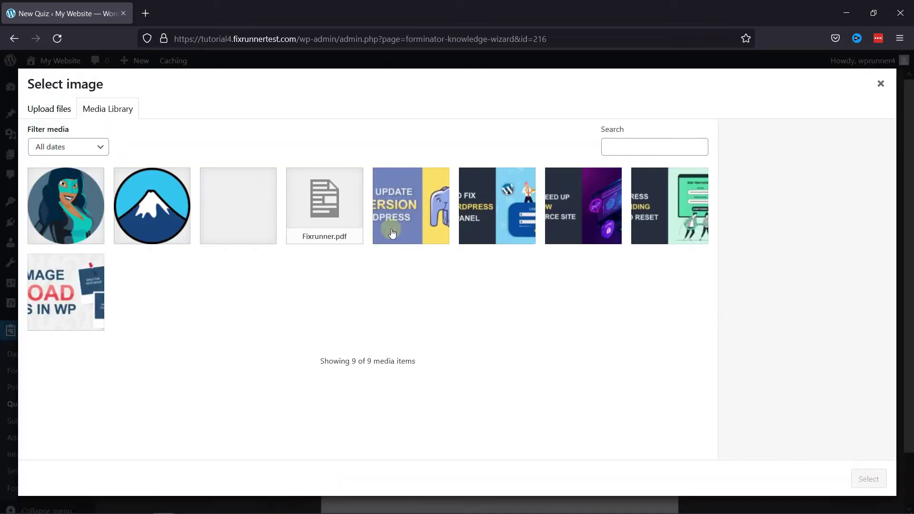
click(256, 230)
click(157, 197)
click(98, 196)
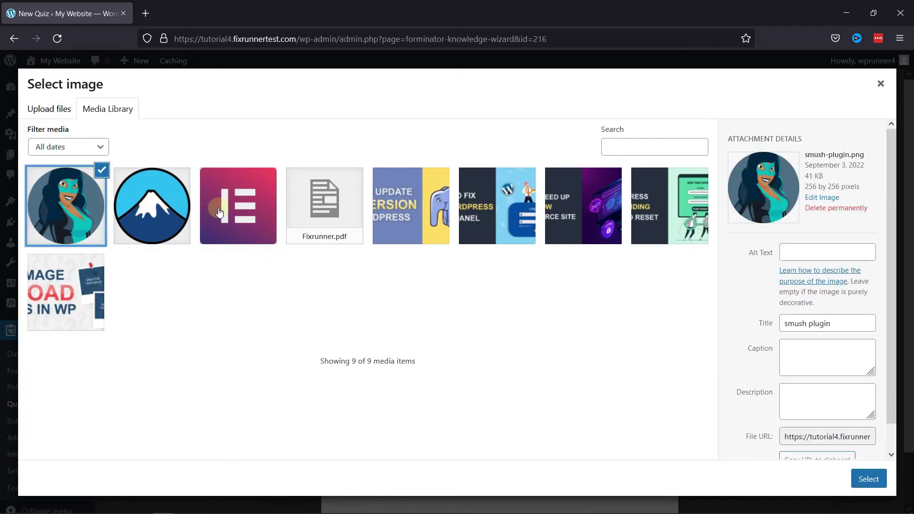
click(175, 204)
click(232, 210)
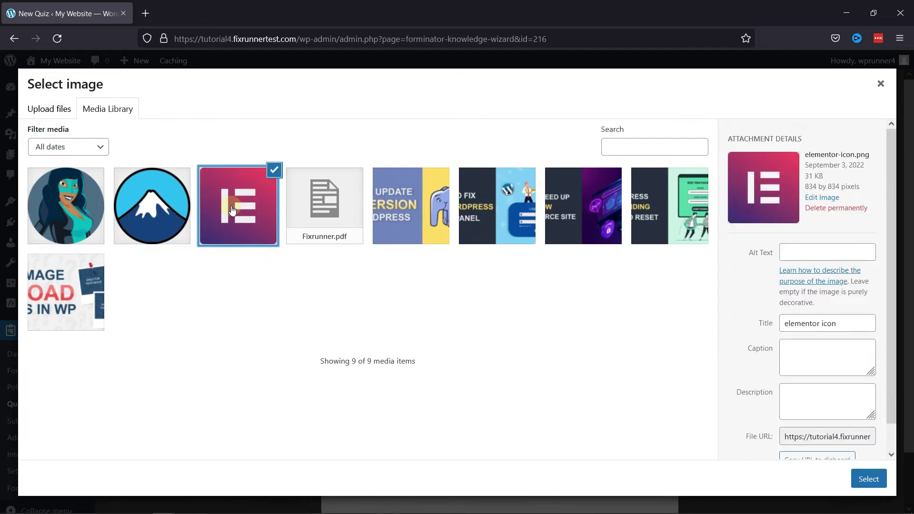
click(873, 479)
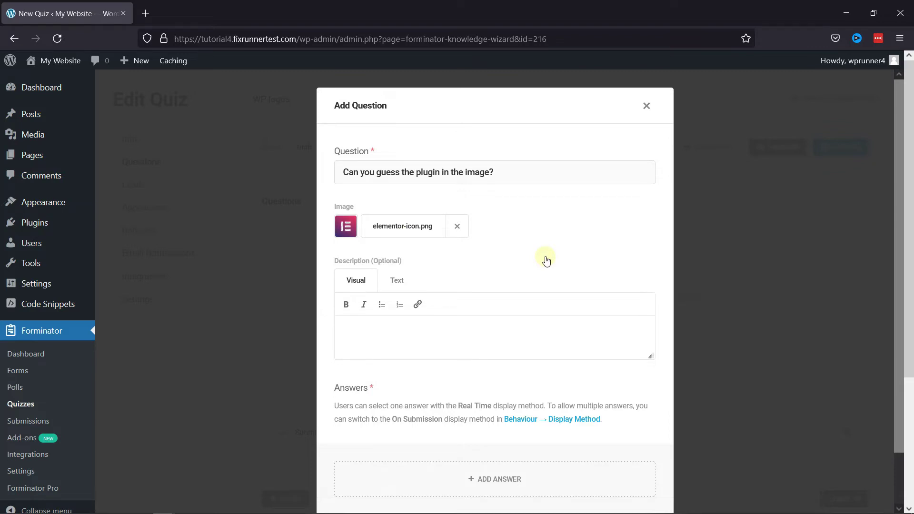
- Add three answers: woocommerce, elementor and classic editor
scroll(546, 259, down, 1)
click(516, 418)
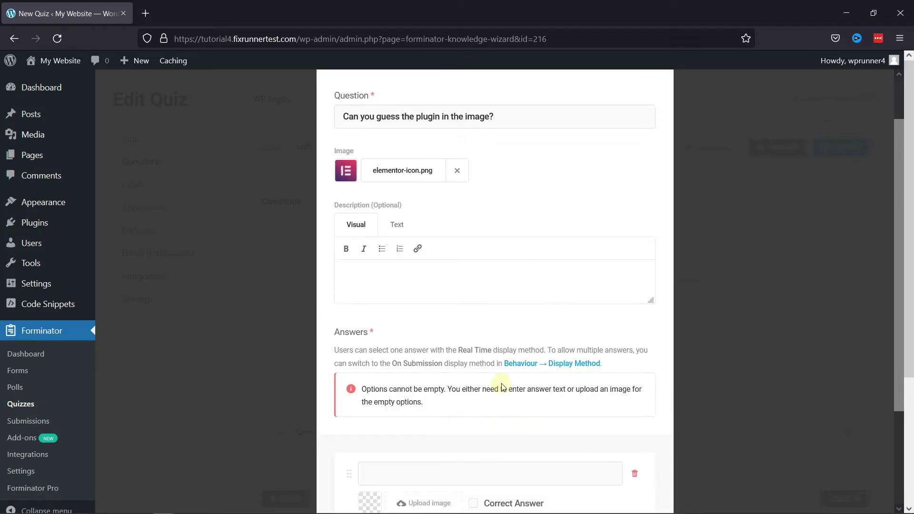
scroll(502, 385, down, 2)
click(449, 339)
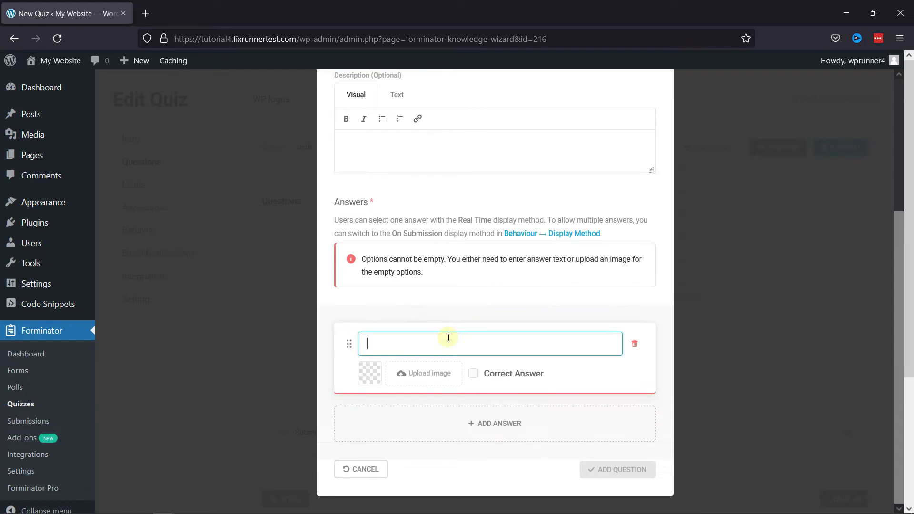
text(wooc)
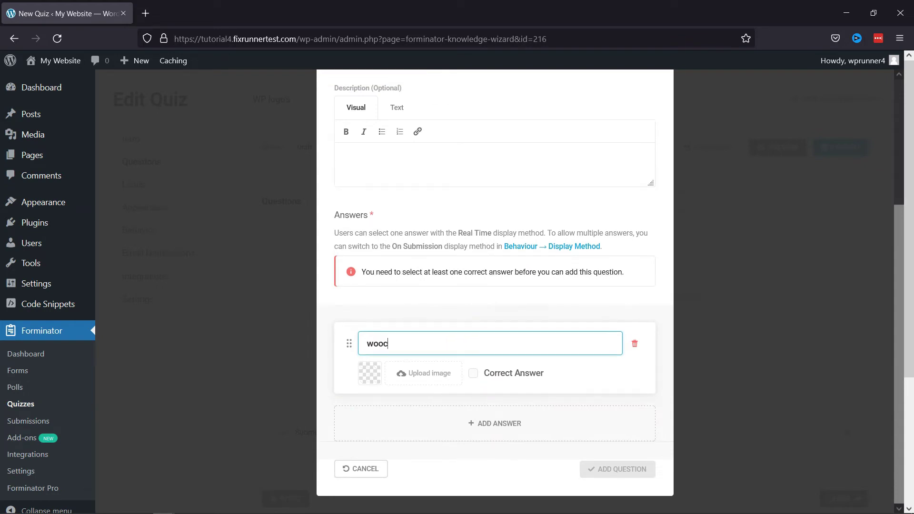
text(ommerce)
click(466, 420)
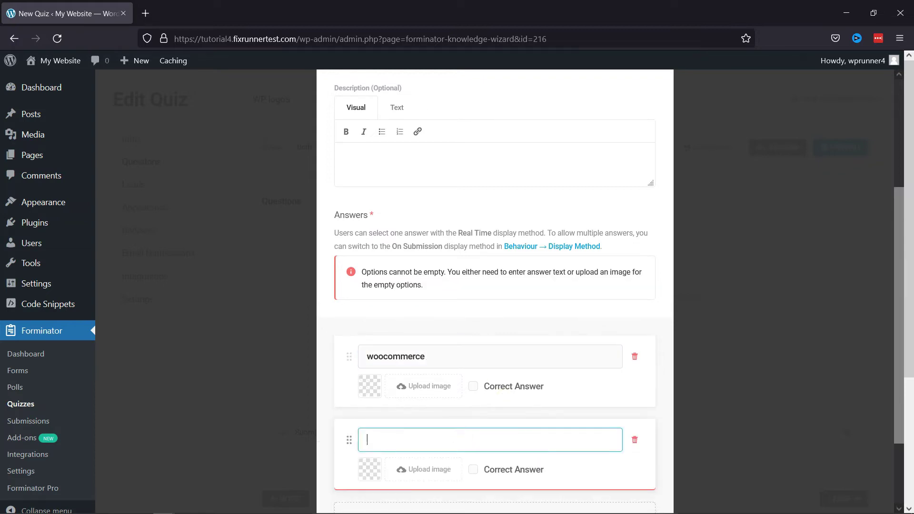
click(461, 433)
text(elementor)
scroll(495, 380, down, 2)
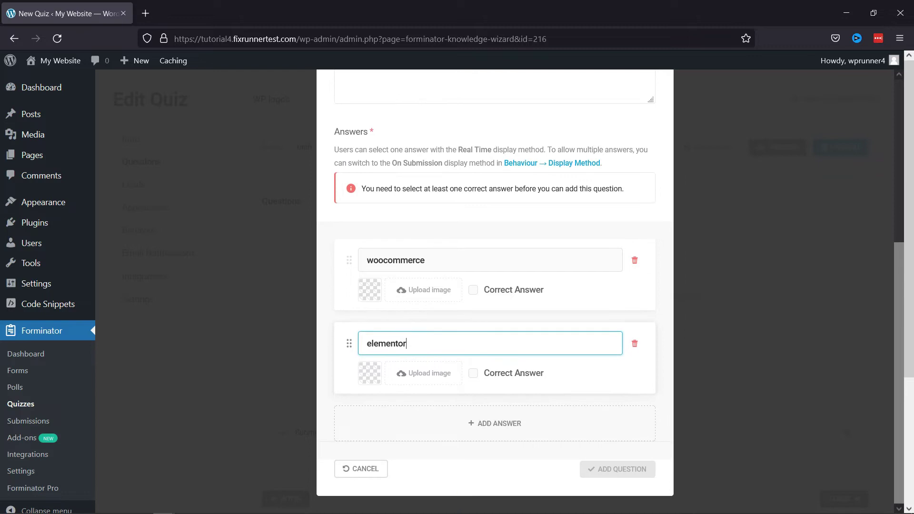
click(476, 435)
click(415, 437)
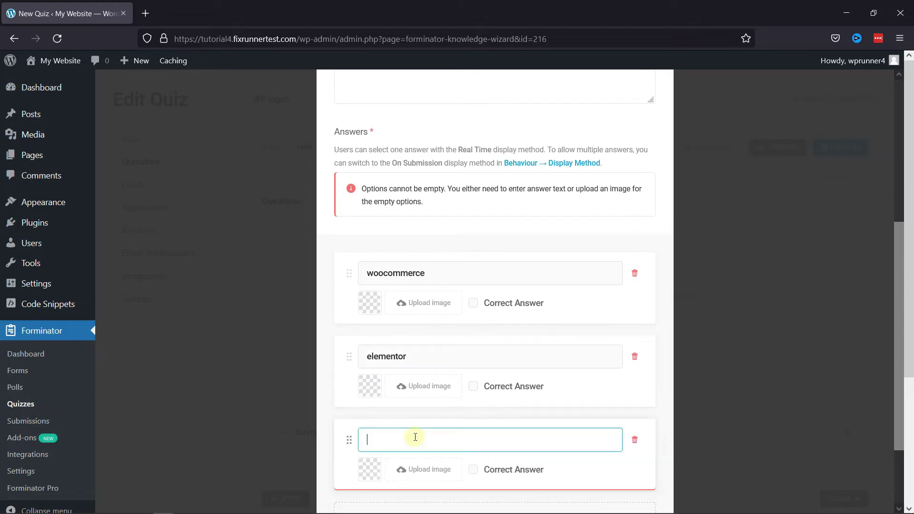
text(classic editor)
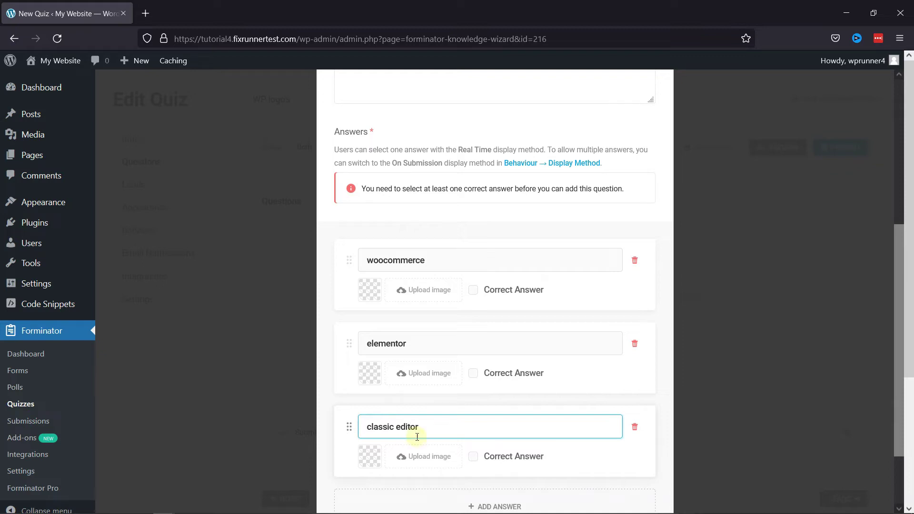
- Mark elementor as the correct answer and save the question
click(477, 375)
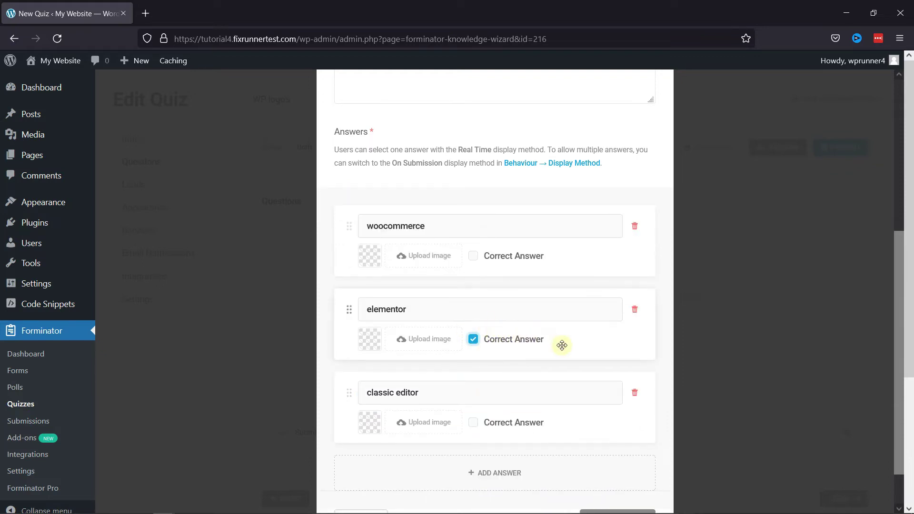
scroll(561, 343, down, 2)
click(626, 475)
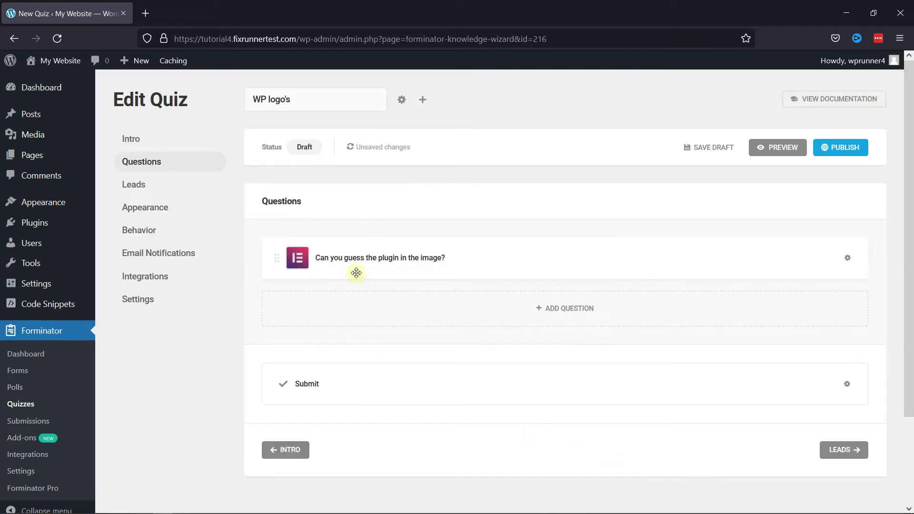
- Start a second question 'Can you guess the plugin in the image?' with contact-form-7.png
click(530, 319)
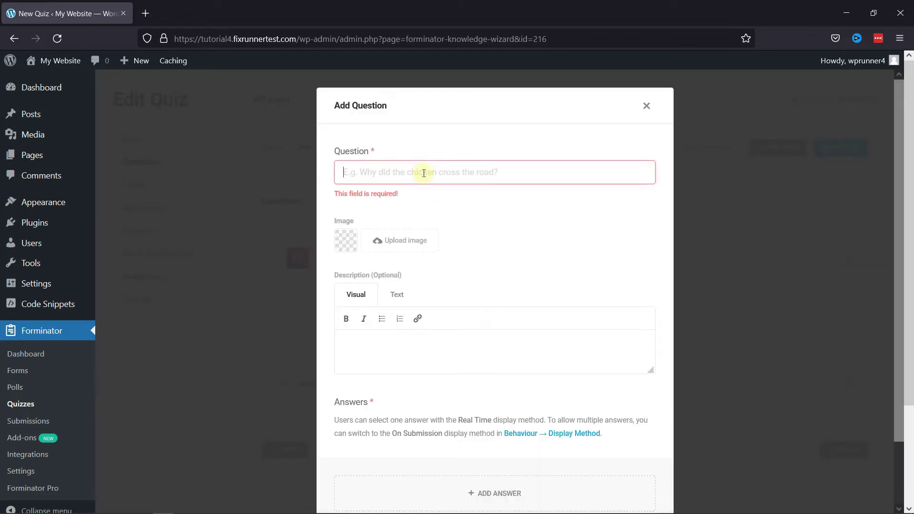
text(Can you)
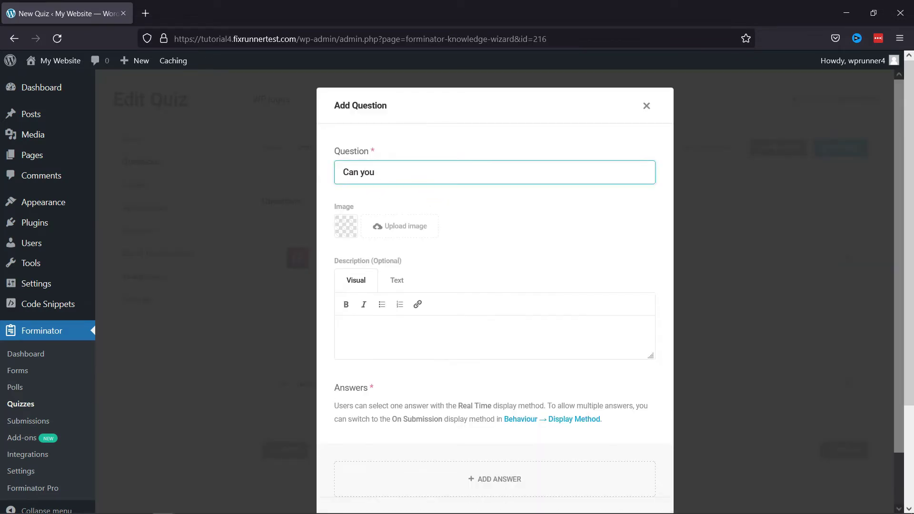
text( guess the pu)
text(gin)
key(BackSpace)
key(BackSpace)
key(BackSpace)
text(ugin in the image?)
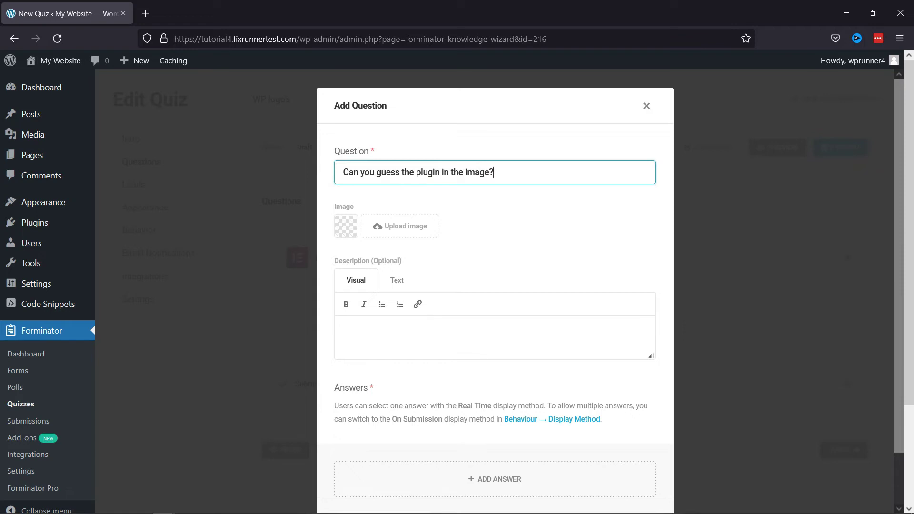
click(375, 225)
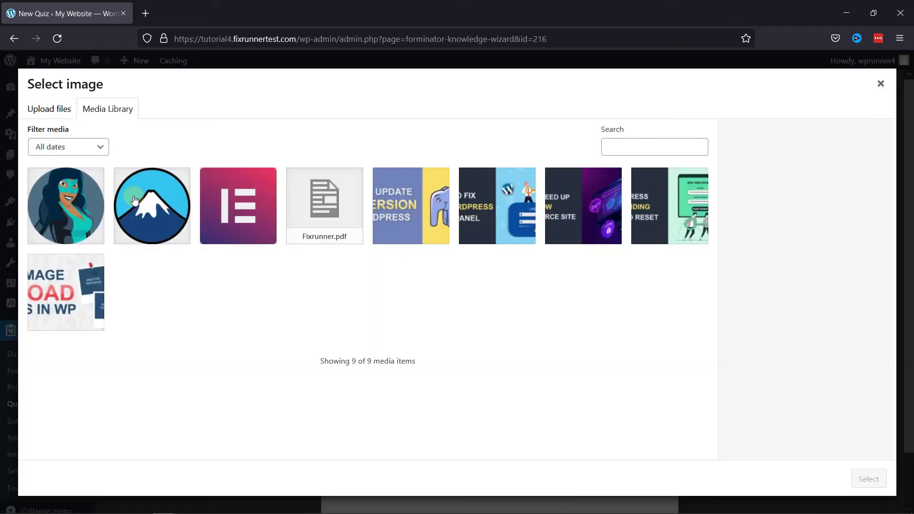
click(135, 202)
click(857, 478)
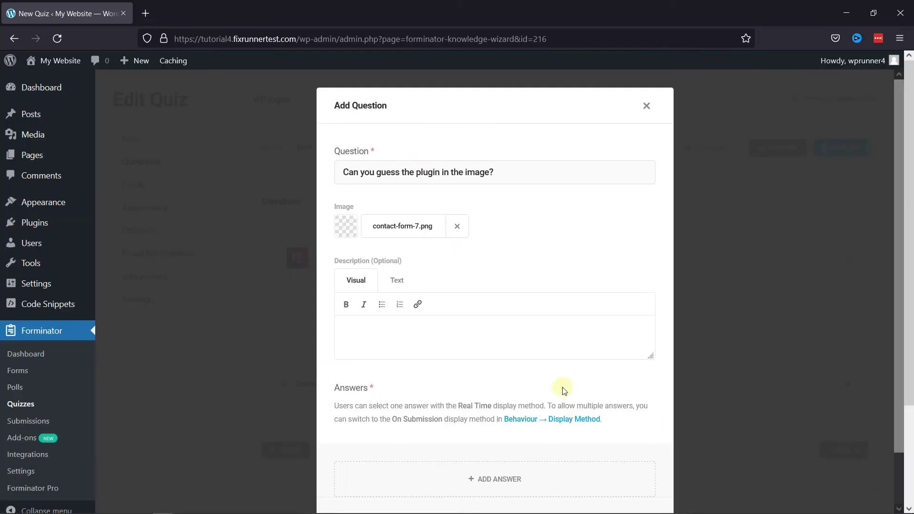
- Add answers Contact form 7, marked correct, and WP forms
scroll(507, 335, down, 1)
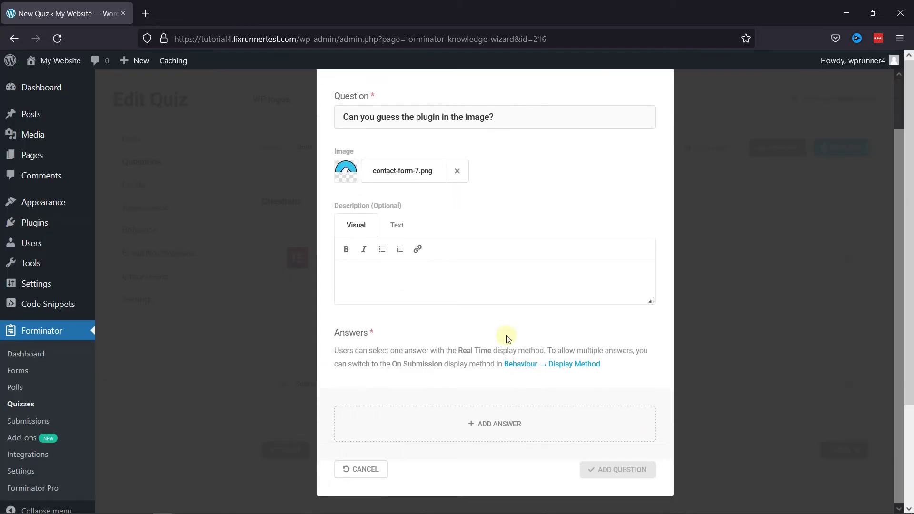
click(516, 422)
scroll(477, 444, down, 2)
click(457, 343)
text(Contact form 7)
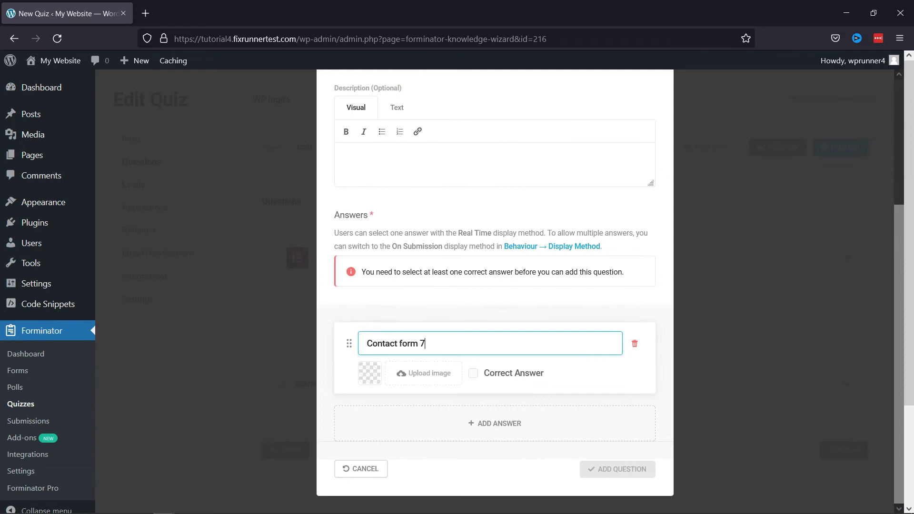
click(473, 373)
click(469, 423)
scroll(407, 334, down, 3)
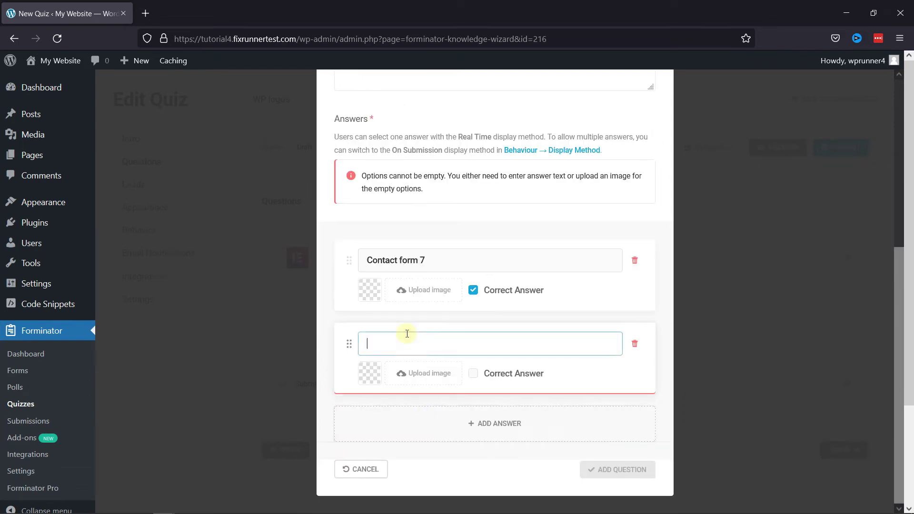
text(WP forms)
- Add Ninja forms as the third answer and save the second question
click(476, 426)
click(445, 467)
text(ninja f)
key(Delete)
text(N)
scroll(535, 415, down, 2)
click(602, 471)
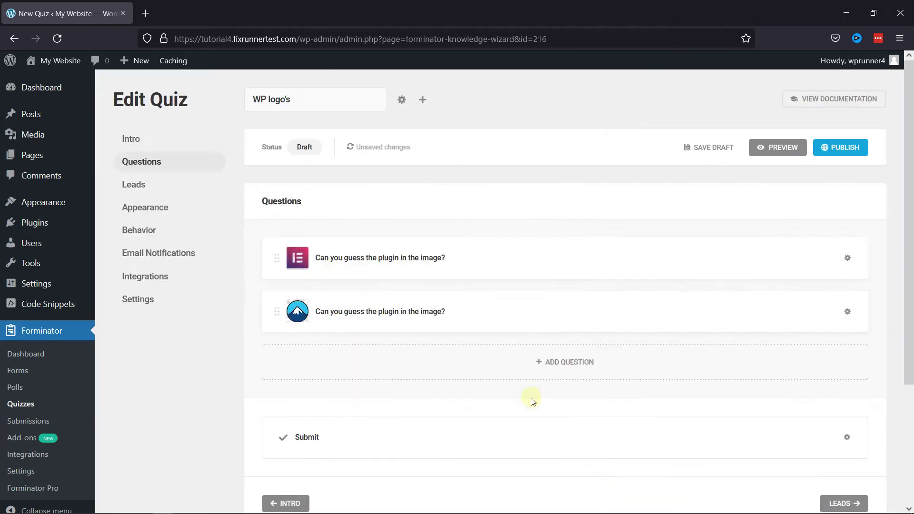
- Start a third question 'Can you guess the plugin?' with the smush-plugin.png image
click(529, 360)
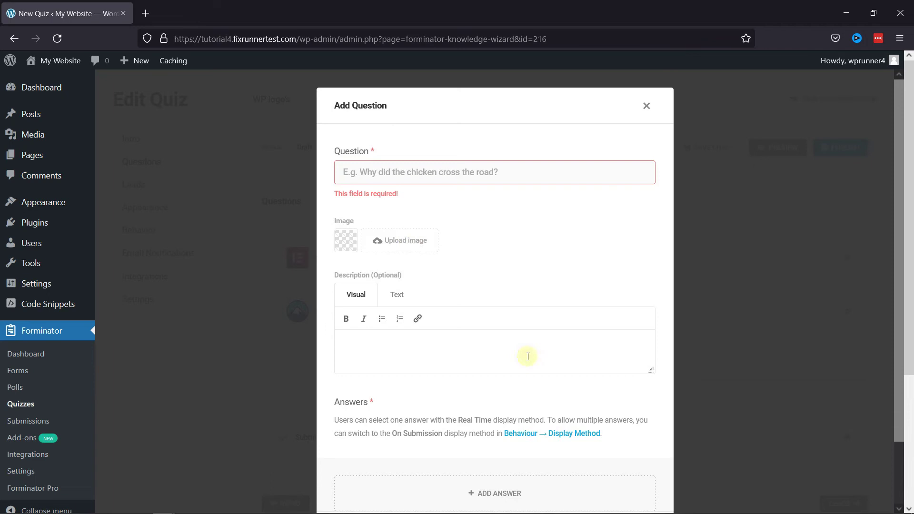
click(405, 164)
text(C)
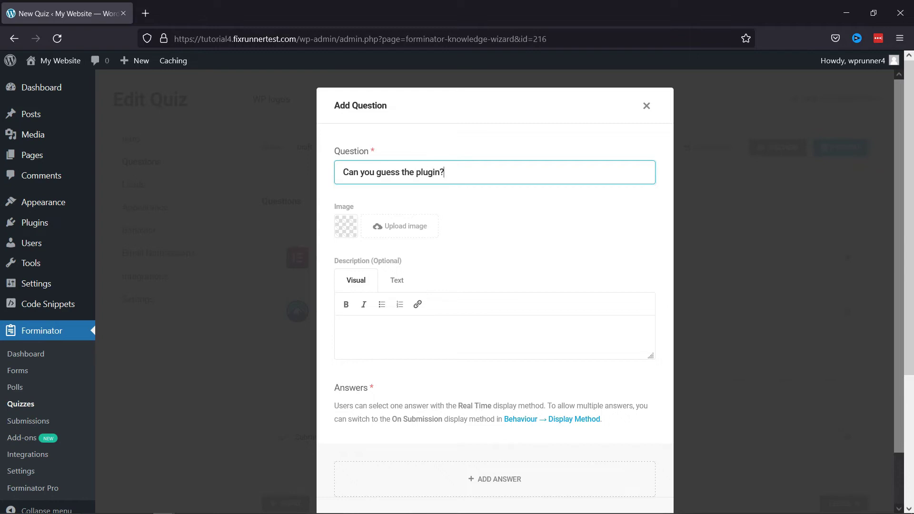
click(381, 225)
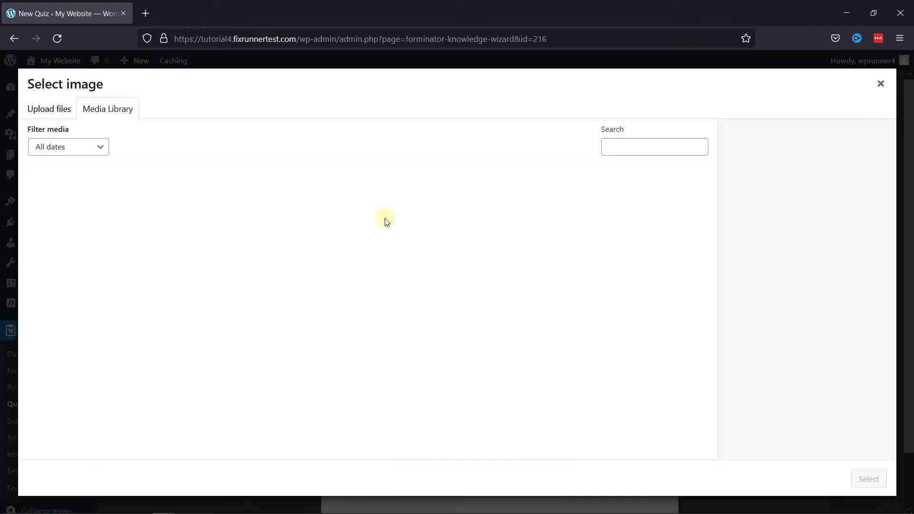
click(60, 199)
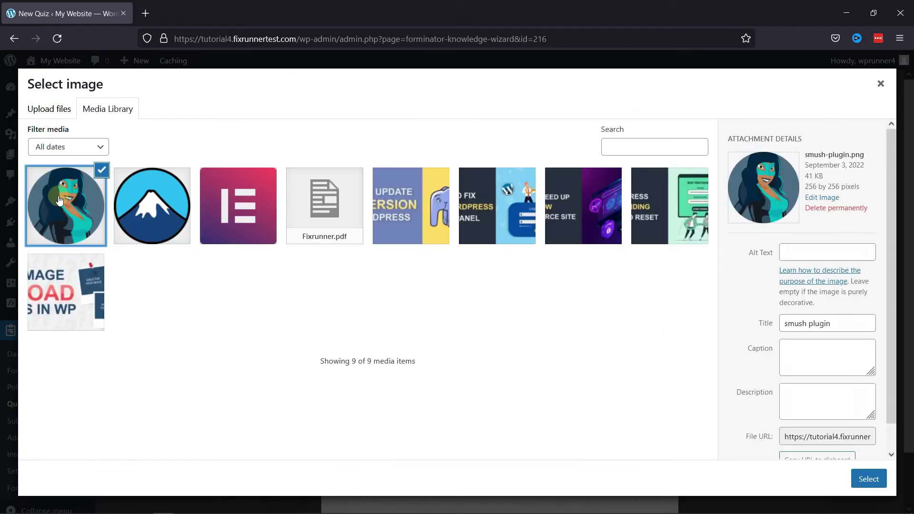
click(864, 478)
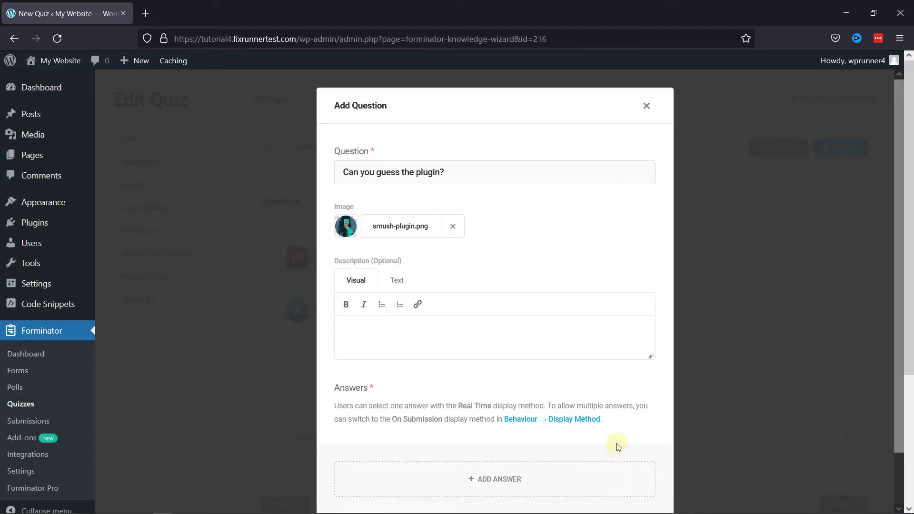
- Add answers WP super cache and w3 total cache
scroll(530, 364, down, 1)
scroll(524, 395, down, 1)
click(518, 426)
scroll(547, 369, down, 3)
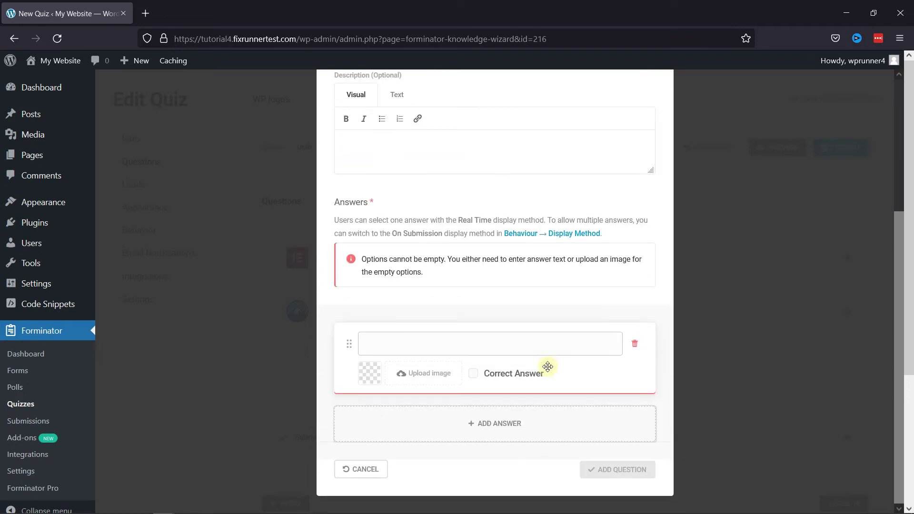
click(482, 351)
text(WP super)
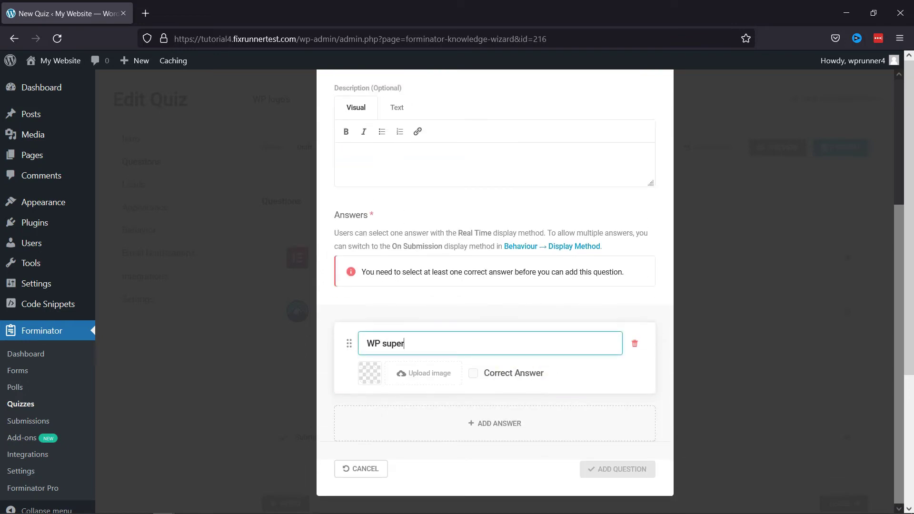
text( cache)
click(474, 423)
click(447, 438)
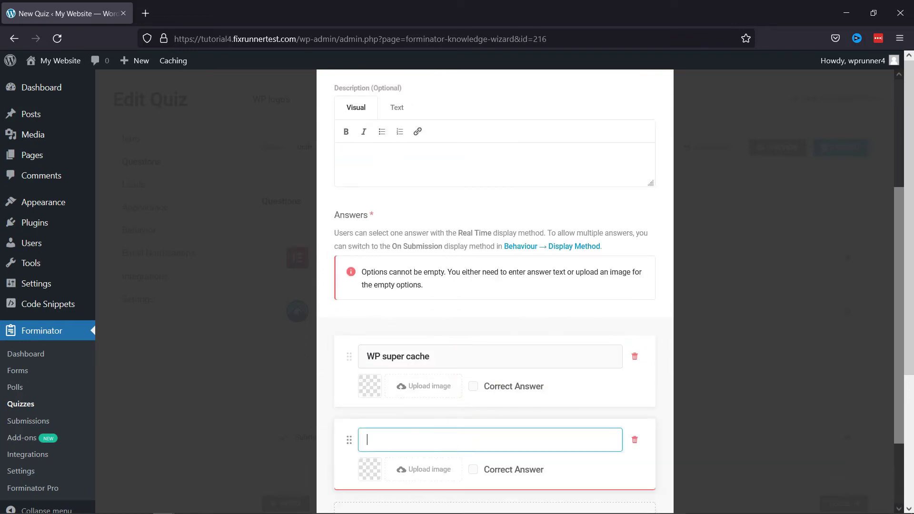
scroll(490, 428, down, 1)
text(w3 to)
- Add smush as the third answer, mark it correct, and save the question
click(447, 507)
scroll(447, 432, down, 2)
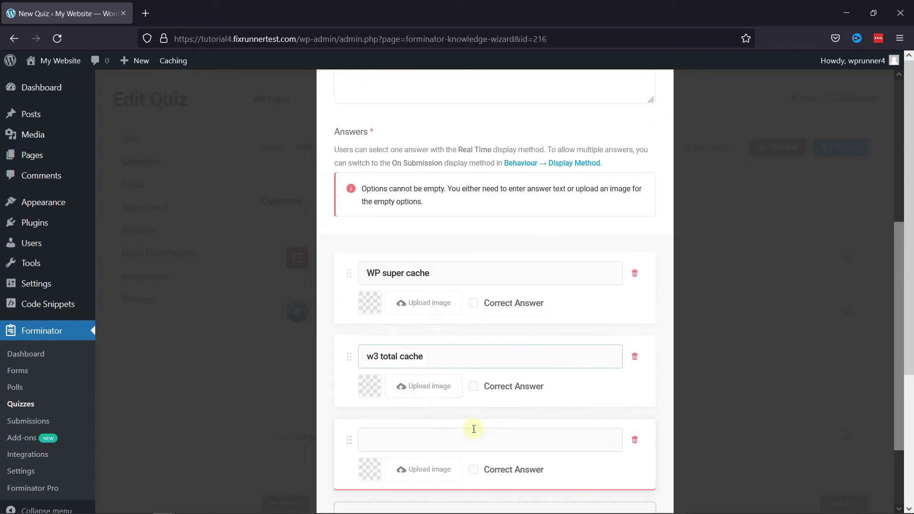
text(smush)
scroll(476, 471, down, 1)
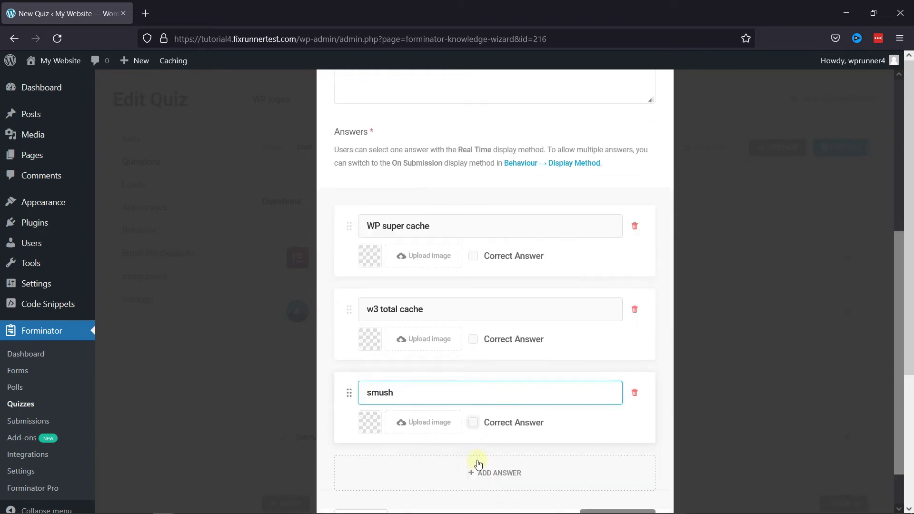
click(474, 422)
click(621, 467)
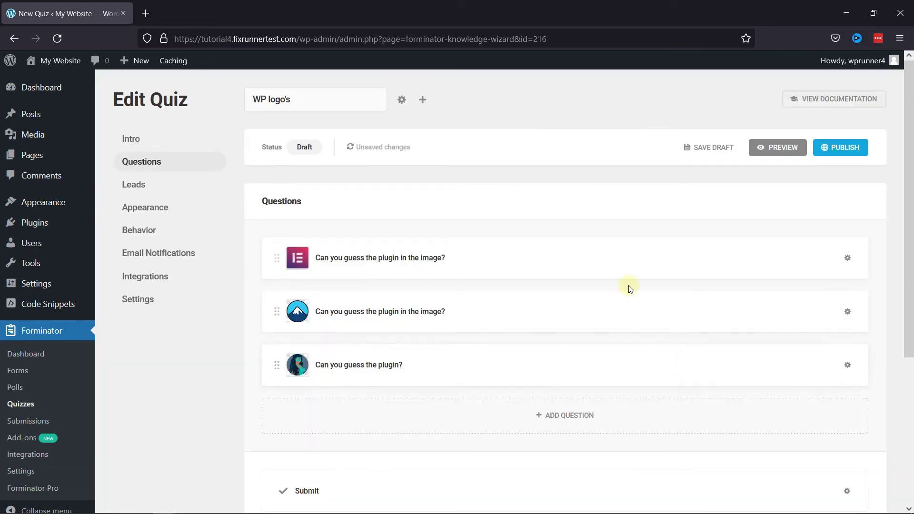
- Set the submit button text to 'Submit' and its processing text to 'Processing...'
scroll(607, 292, down, 2)
scroll(607, 293, down, 3)
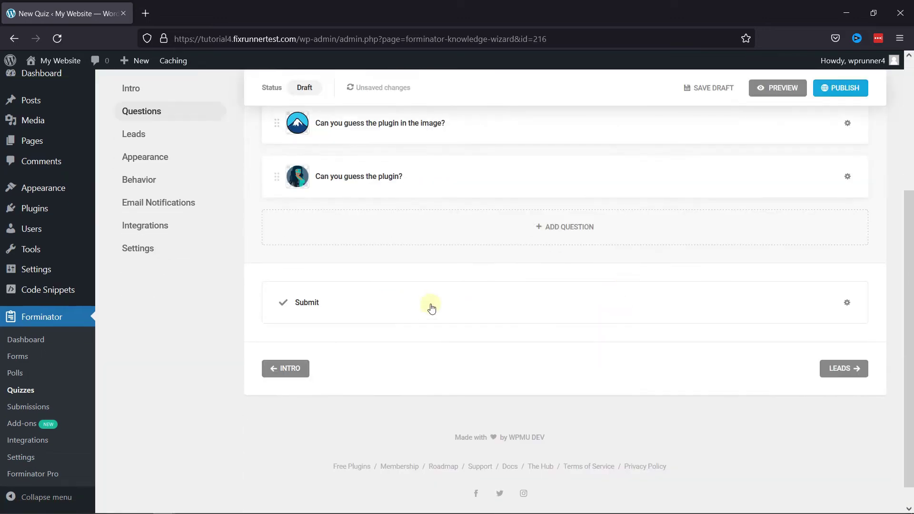
click(335, 307)
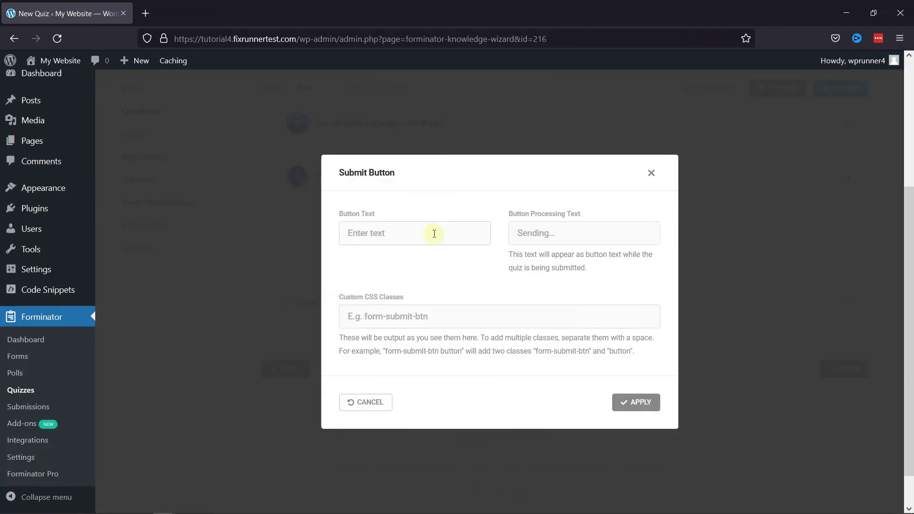
click(415, 234)
text(Submit)
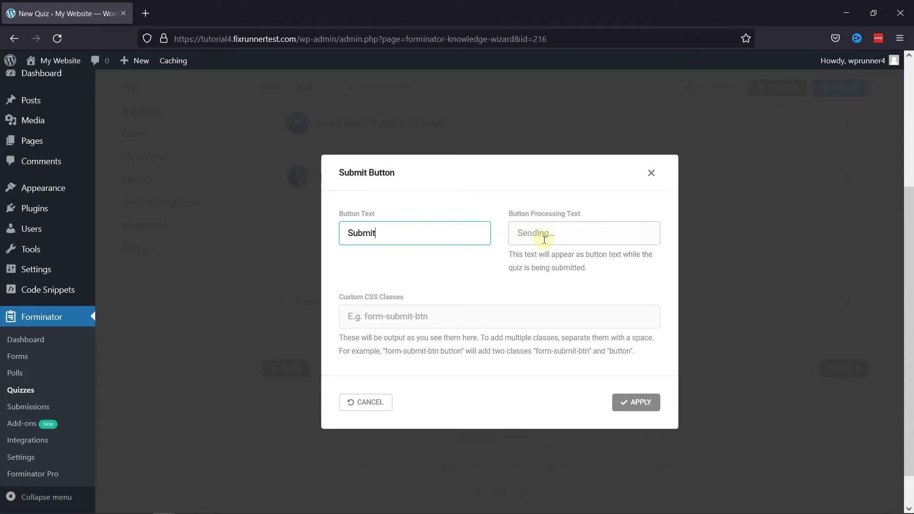
click(544, 239)
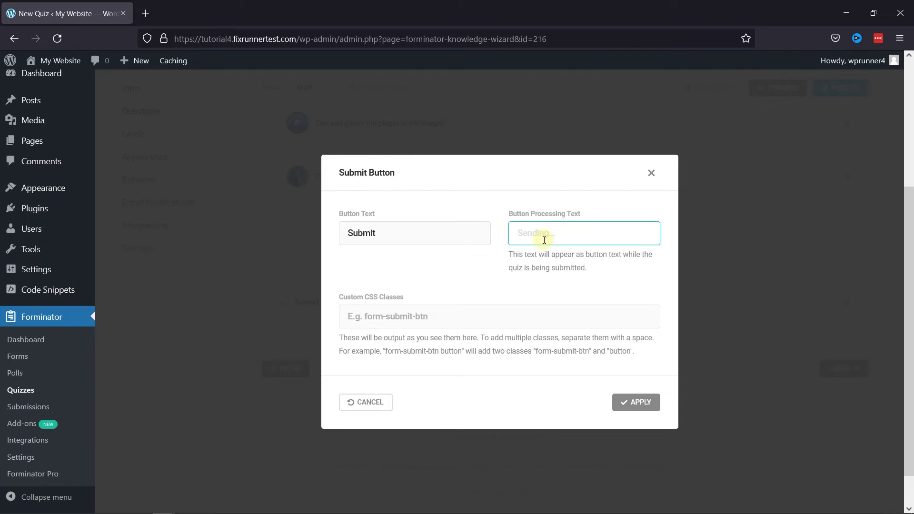
text(Processing...)
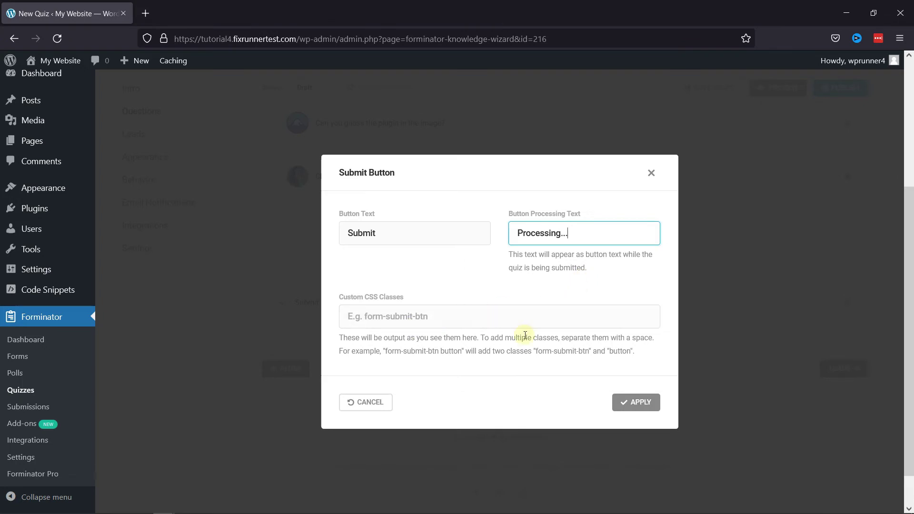
click(650, 403)
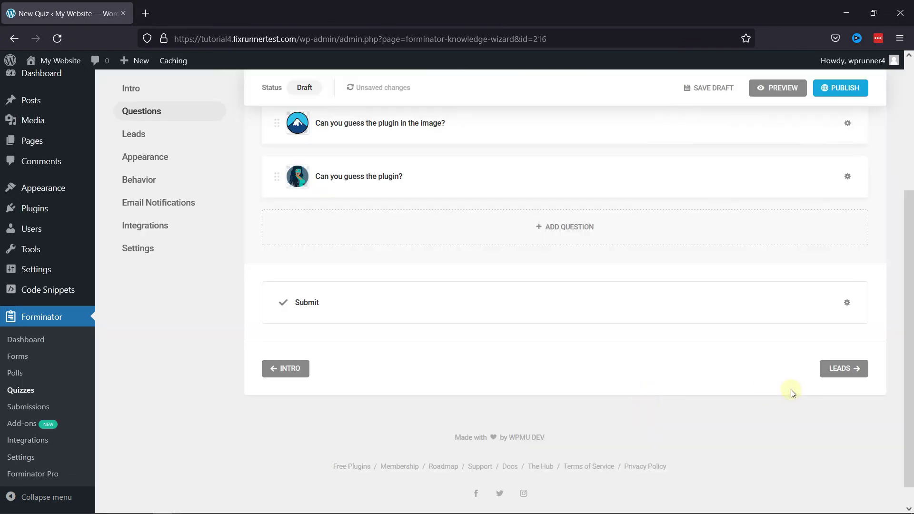
scroll(683, 389, up, 3)
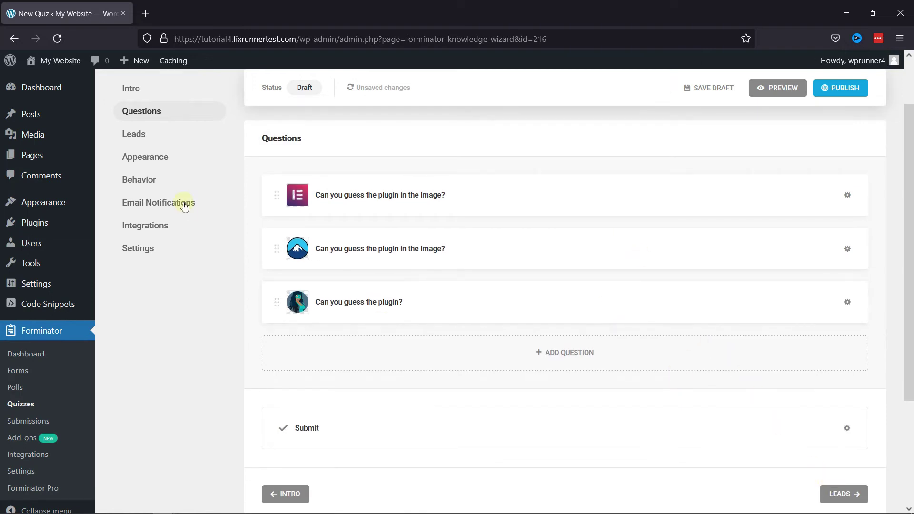
- From the quiz's Leads settings, open the 'WP logo's - Leads form' for editing
click(143, 135)
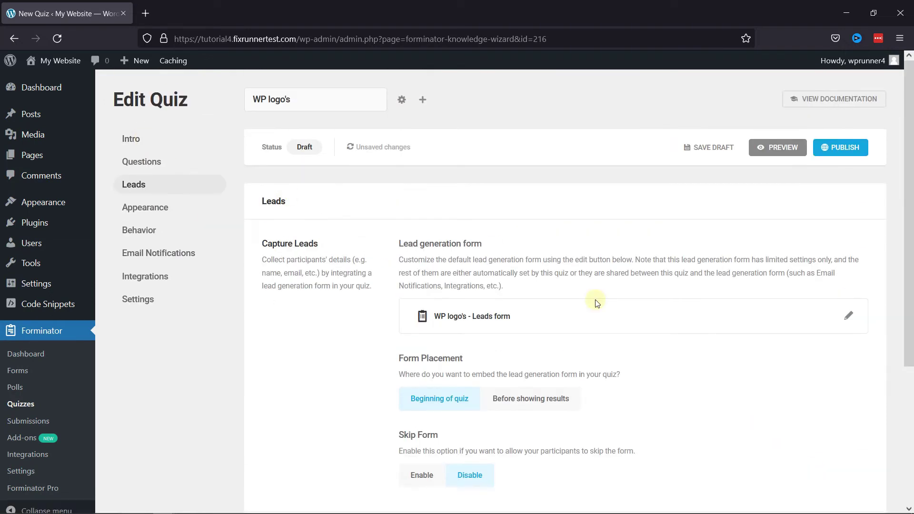
scroll(623, 275, down, 3)
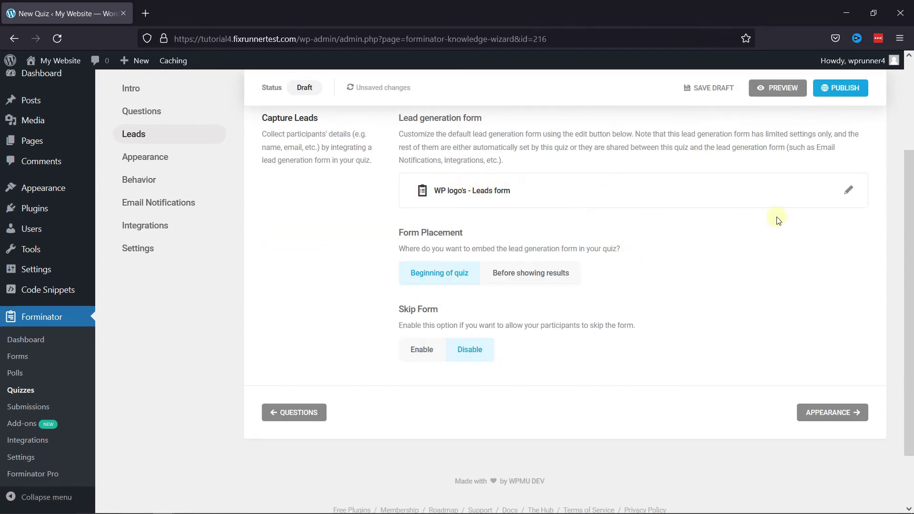
click(849, 191)
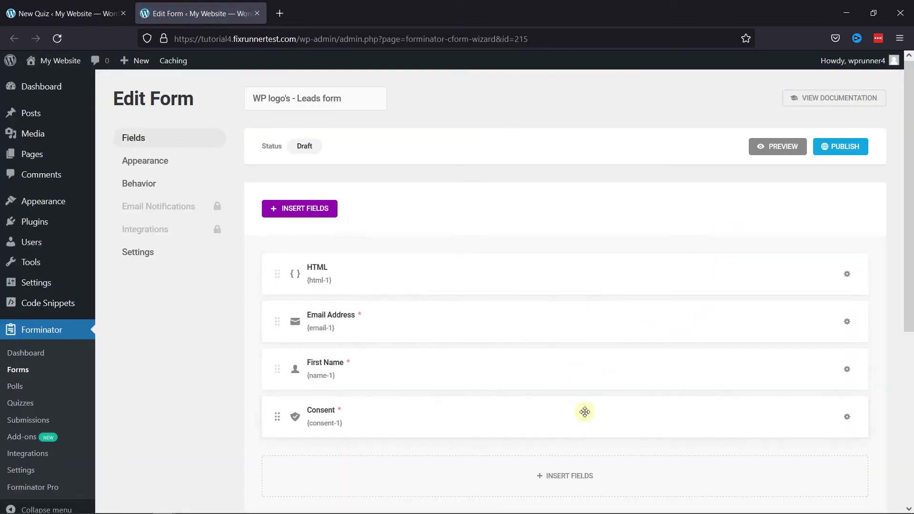
- Look over the leads form fields, then close its editor tab to return to the quiz
scroll(585, 412, down, 1)
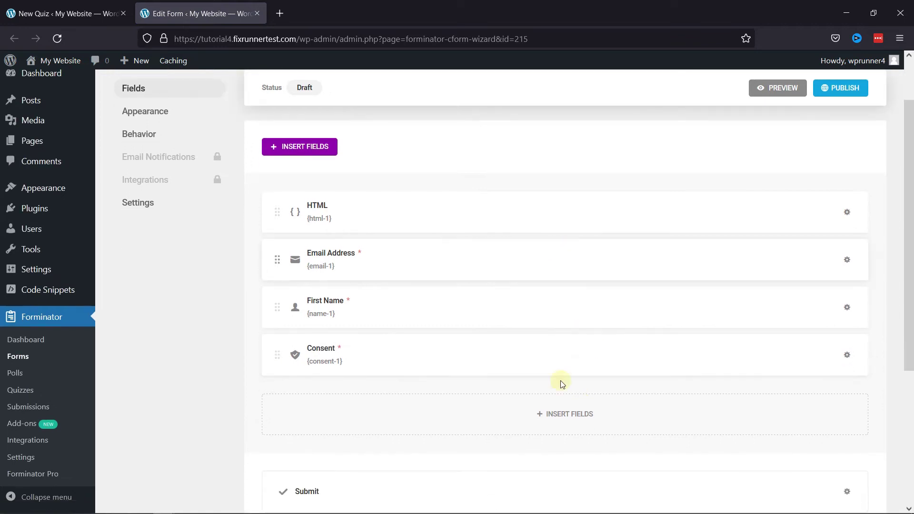
scroll(562, 384, up, 1)
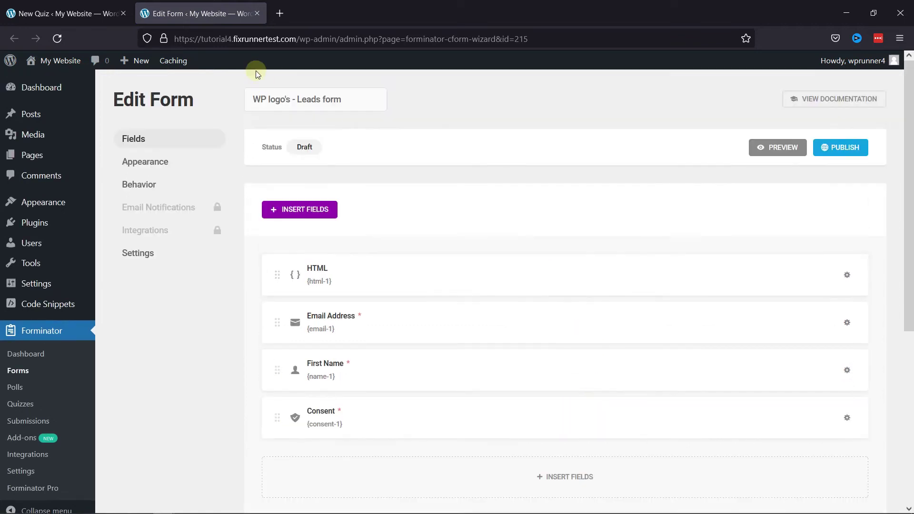
click(257, 13)
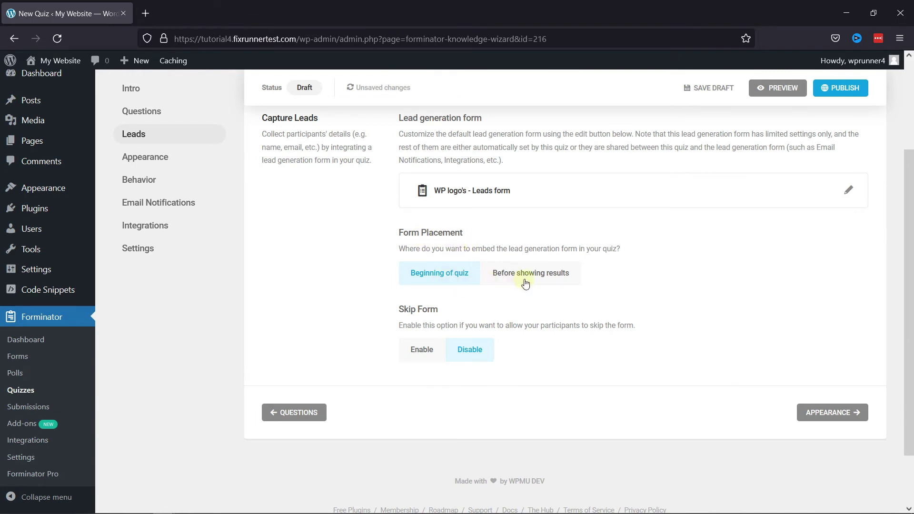
- Keep the leads form at Beginning of quiz and enable Skip Form with link text 'Skip and continue'
click(562, 281)
click(436, 275)
click(436, 353)
scroll(476, 295, down, 3)
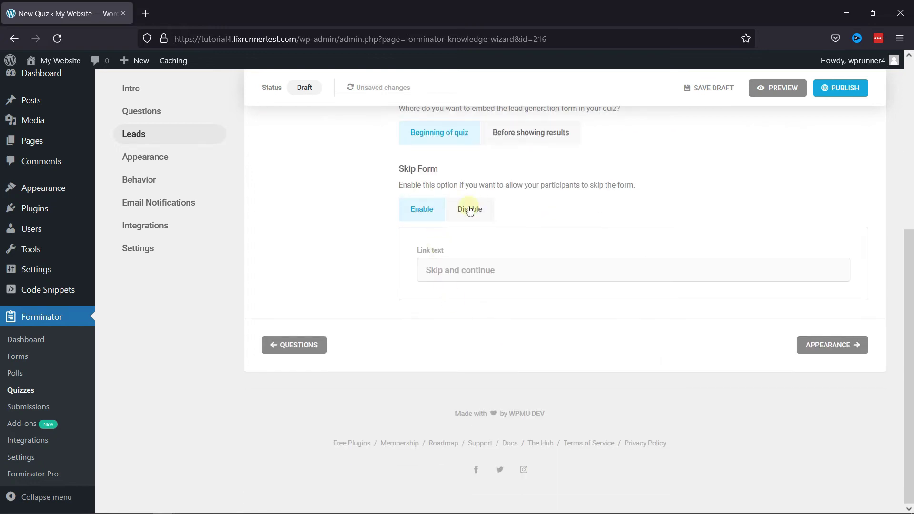
click(512, 274)
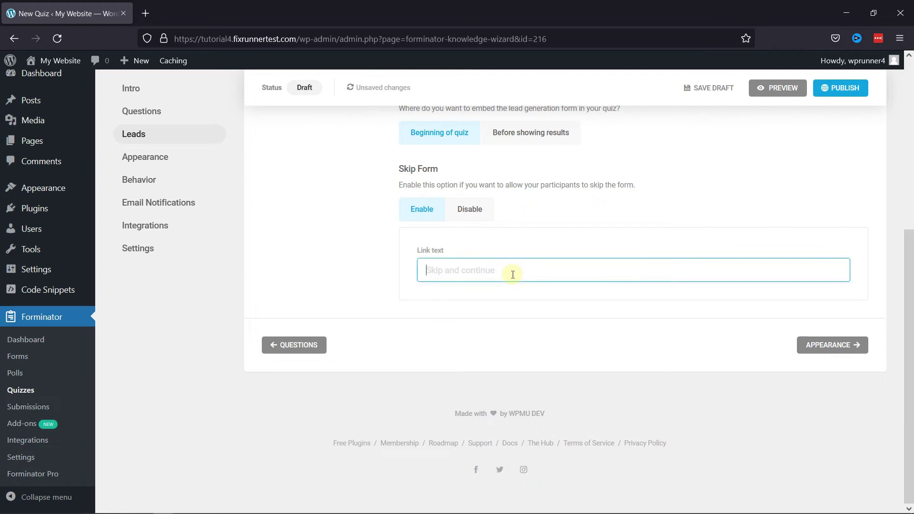
text(Skip and continue)
scroll(590, 240, up, 2)
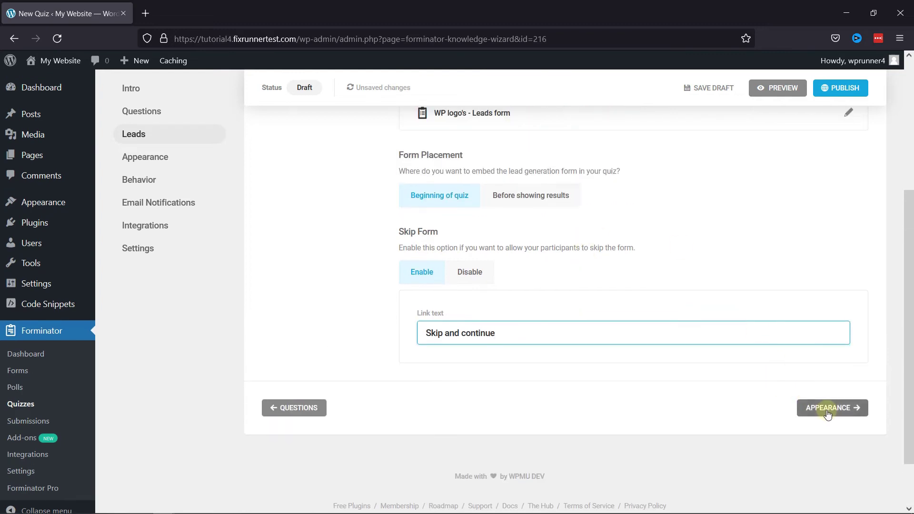
- Compare the Flat, Bold and Material design styles and choose Bold for the quiz
click(827, 410)
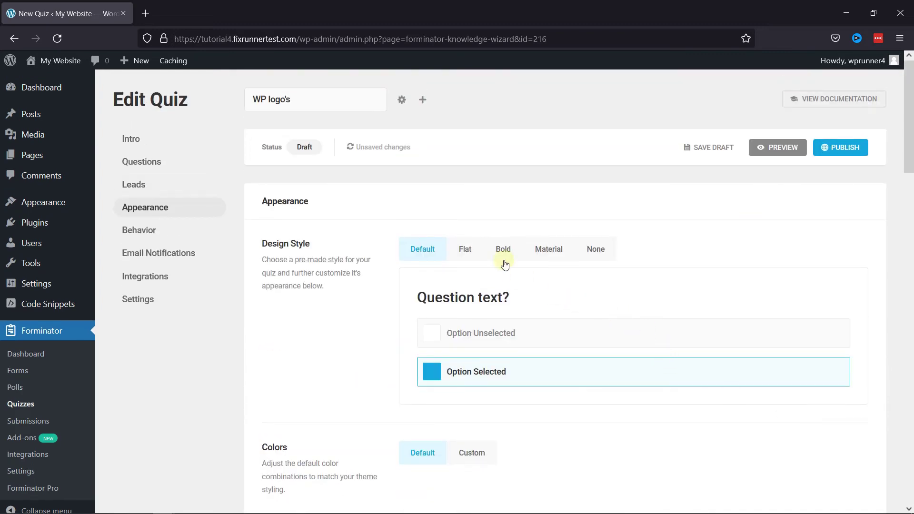
click(465, 248)
click(504, 252)
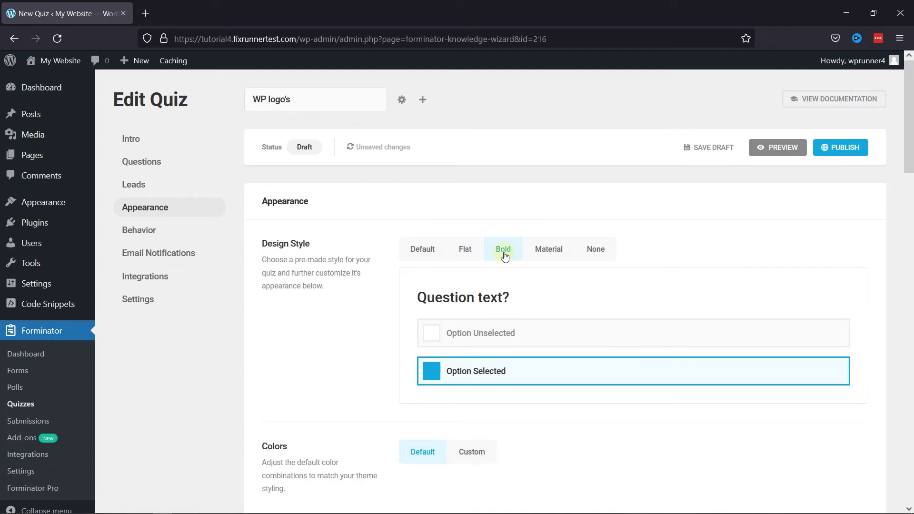
click(548, 255)
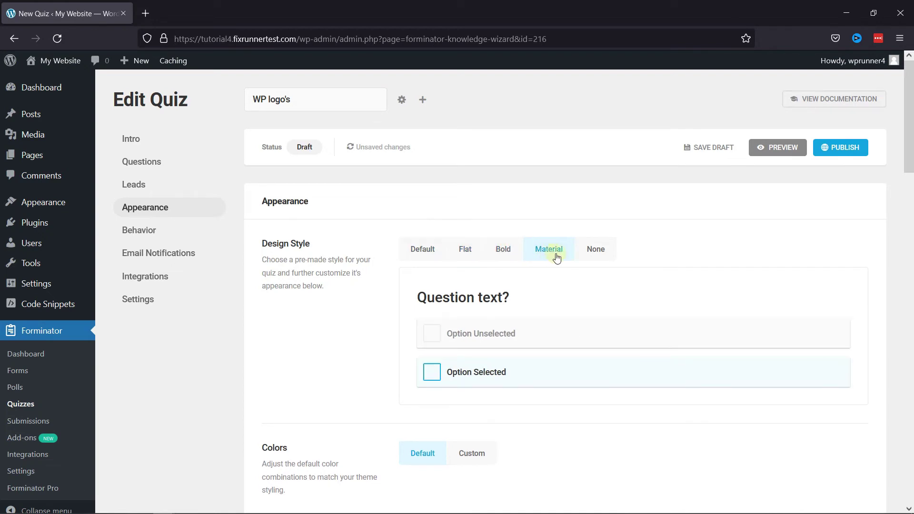
click(504, 255)
scroll(628, 279, down, 3)
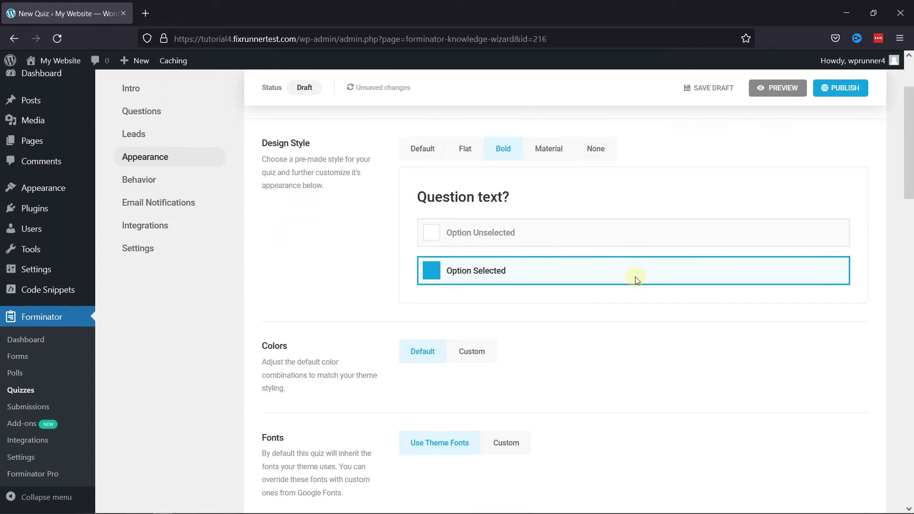
scroll(637, 279, down, 4)
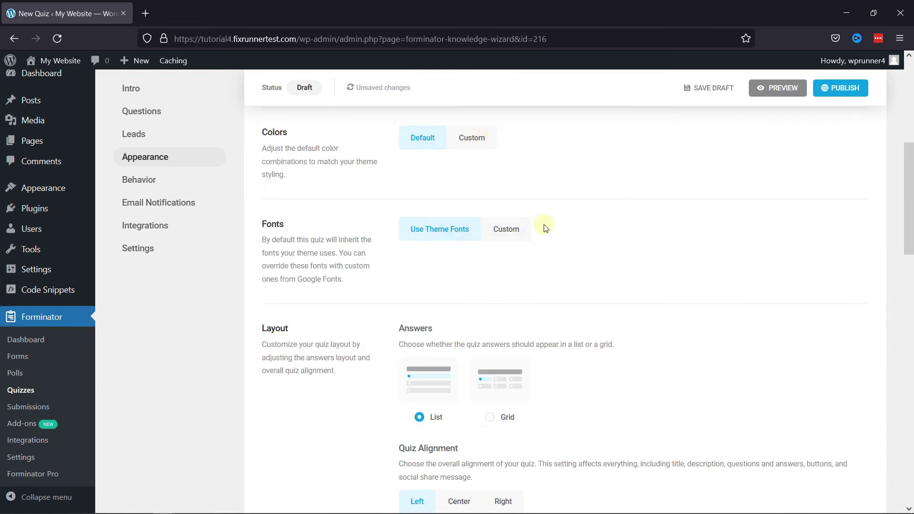
- Move Image above Description so question items run Question, Image, Description
scroll(548, 240, down, 4)
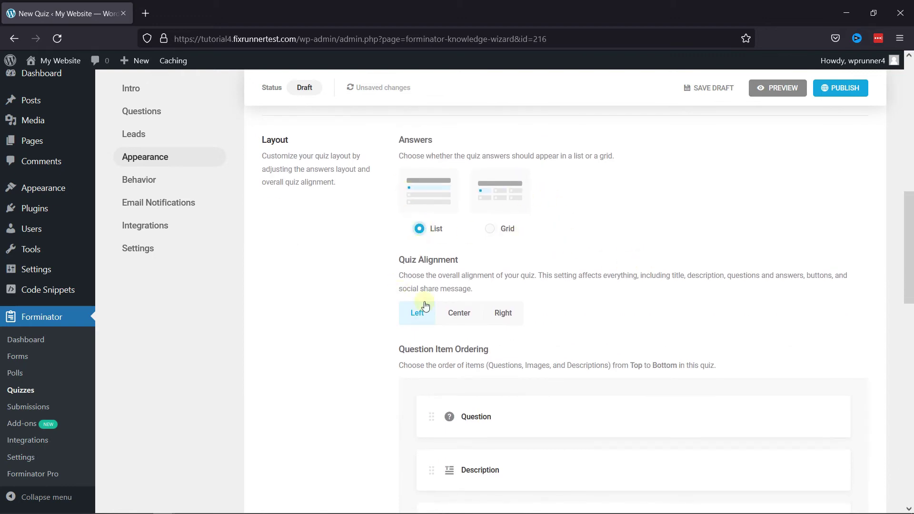
scroll(438, 250, down, 1)
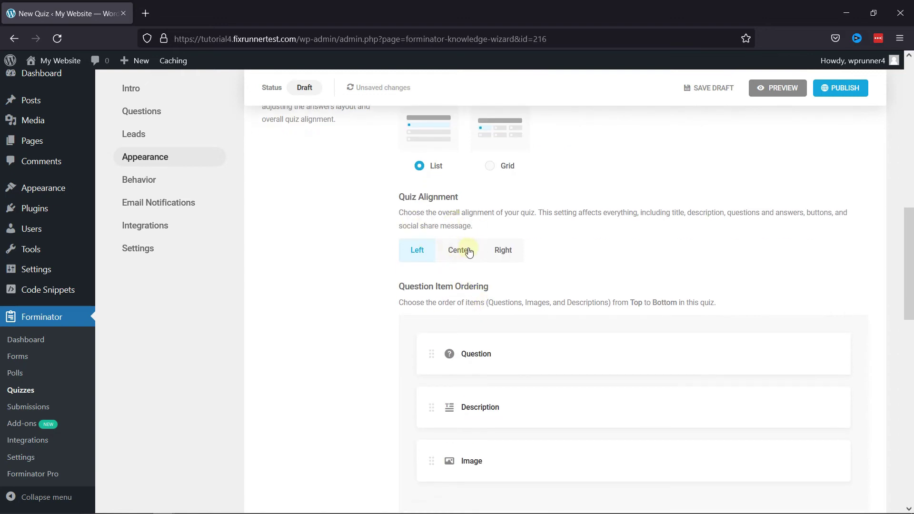
scroll(614, 267, down, 3)
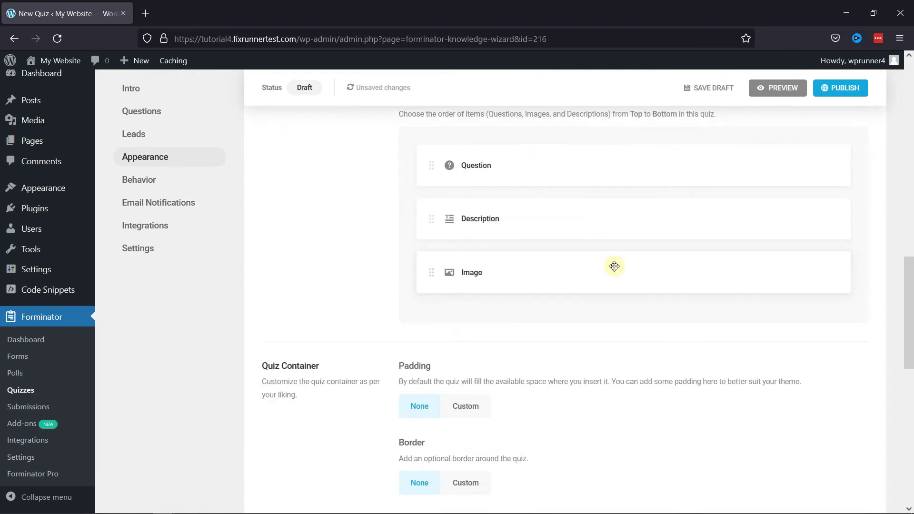
scroll(529, 199, up, 1)
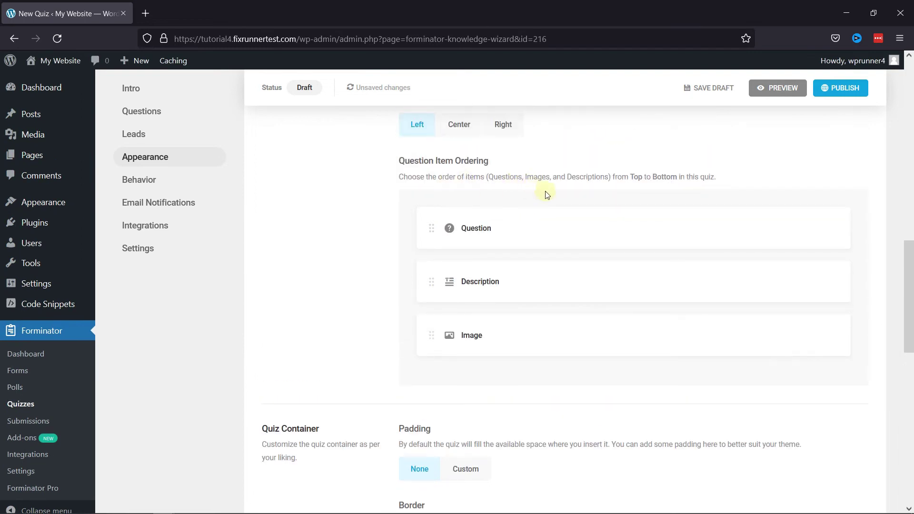
drag(432, 330, 433, 264)
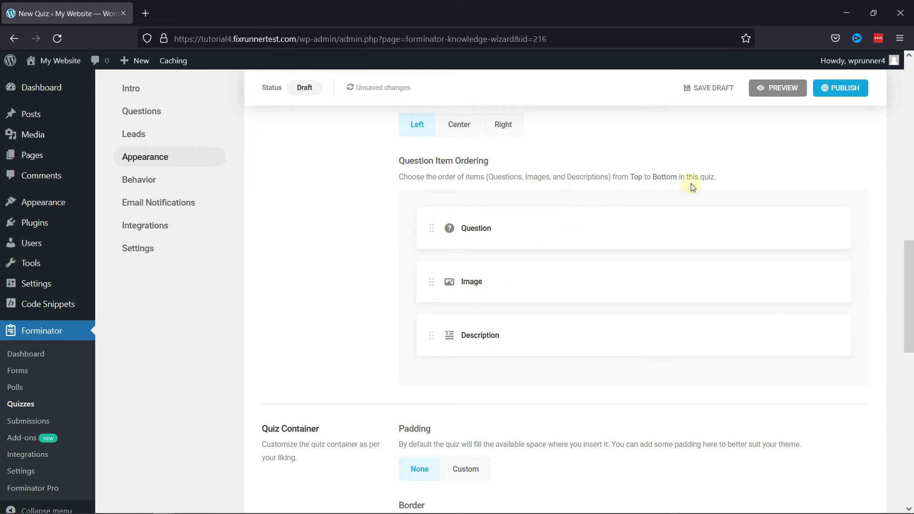
scroll(561, 345, down, 4)
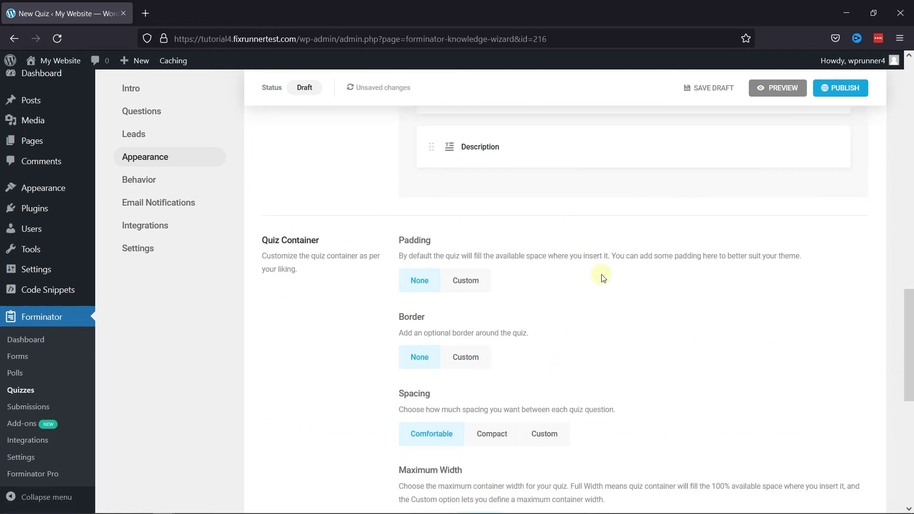
scroll(608, 278, down, 4)
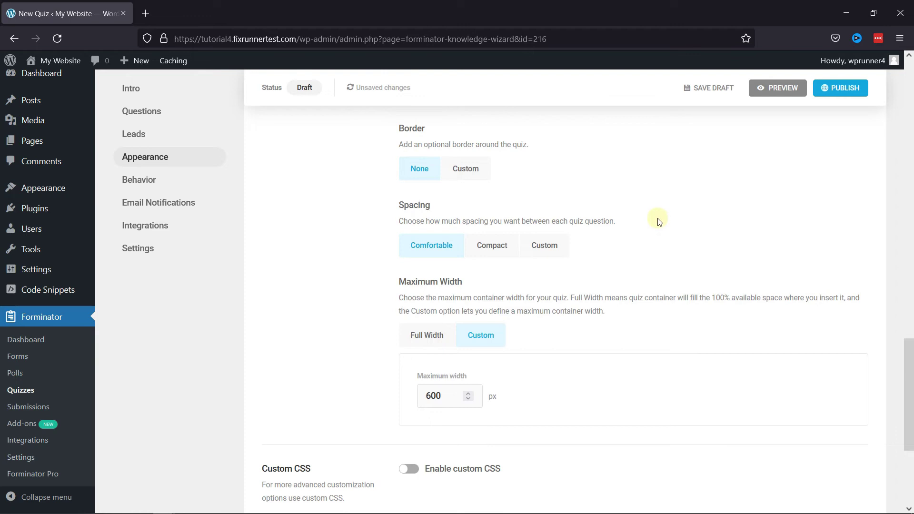
scroll(665, 233, down, 4)
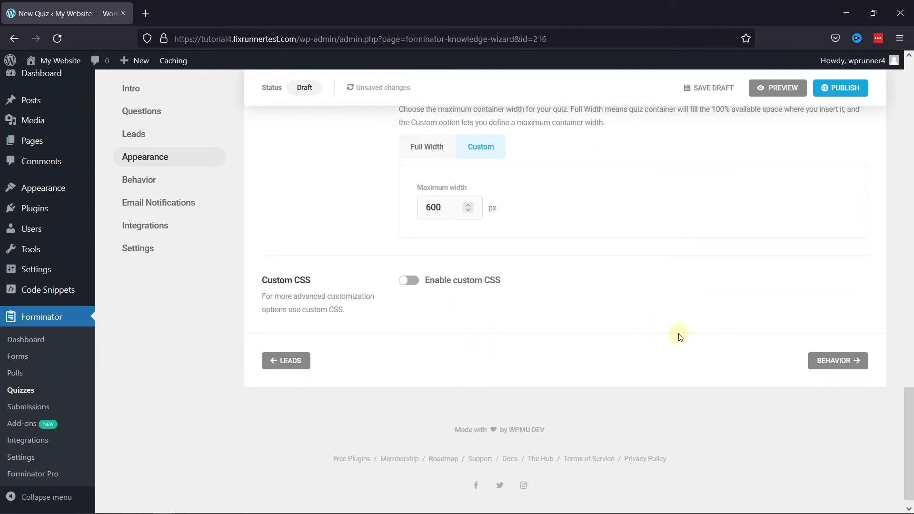
scroll(665, 320, up, 3)
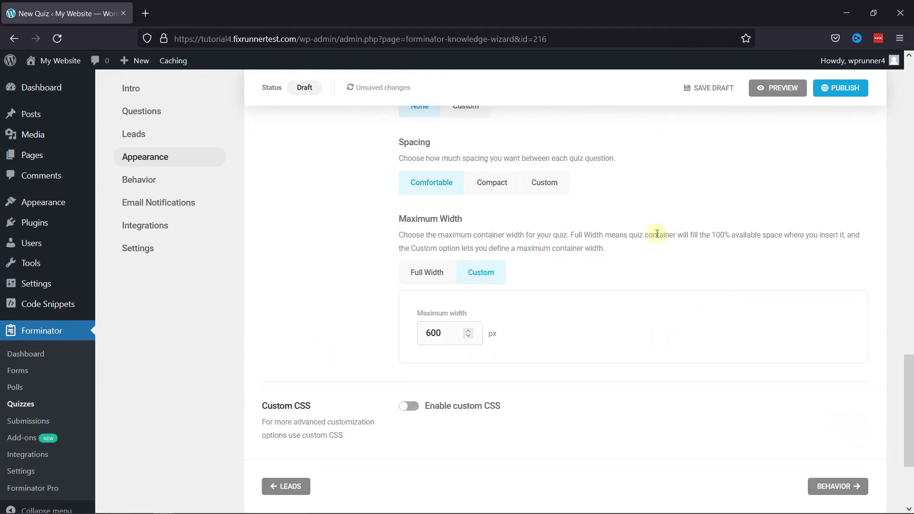
- Visit the quiz's Email Notifications settings, then its Integrations section
click(181, 203)
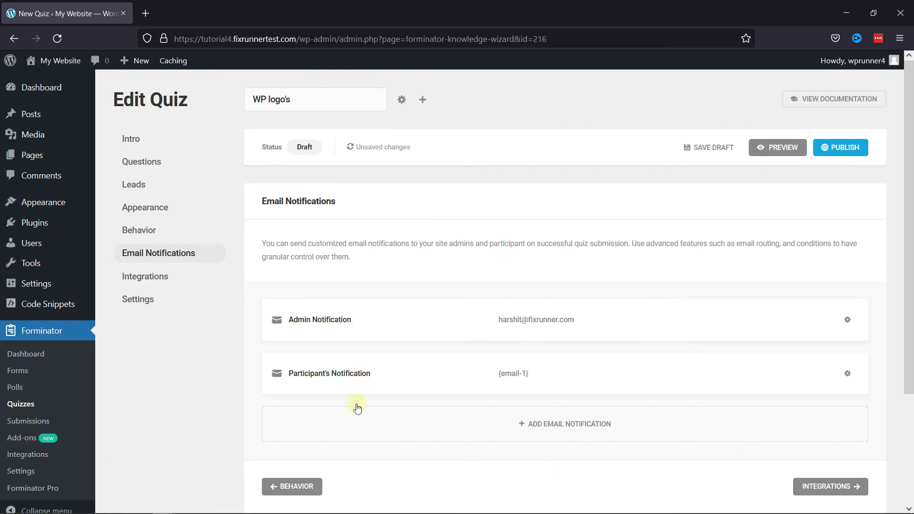
click(175, 285)
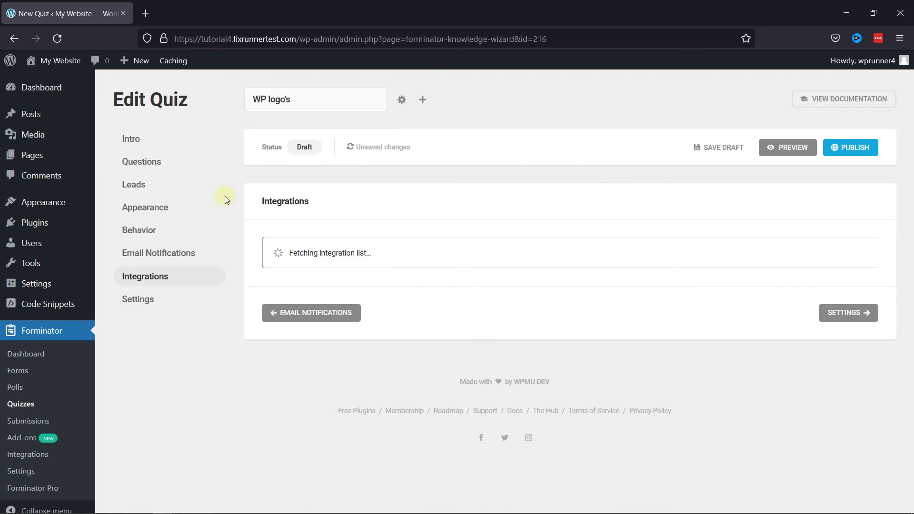
- Return to the Intro settings and publish the WP logo's quiz
click(149, 140)
click(835, 148)
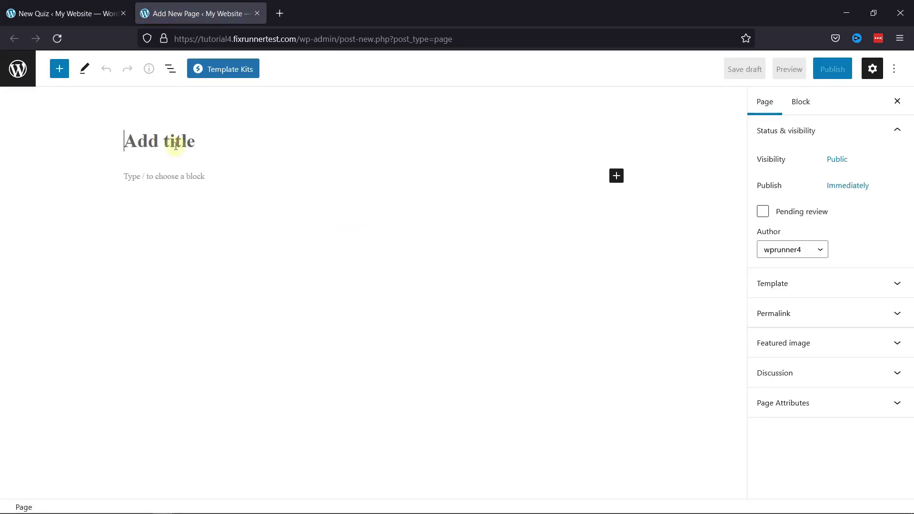
- Title the new page 'Logo Quiz' and paste the quiz shortcode into its empty paragraph
text(Quiz)
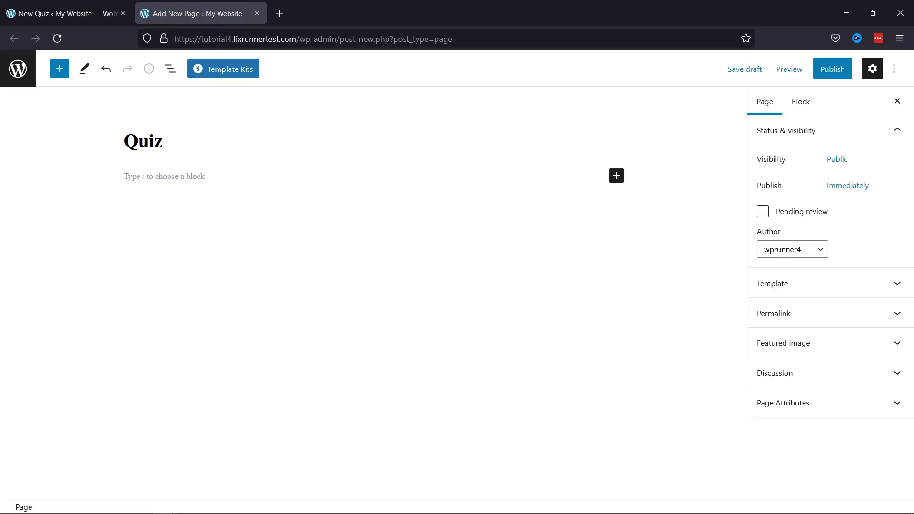
click(130, 141)
text(Logo)
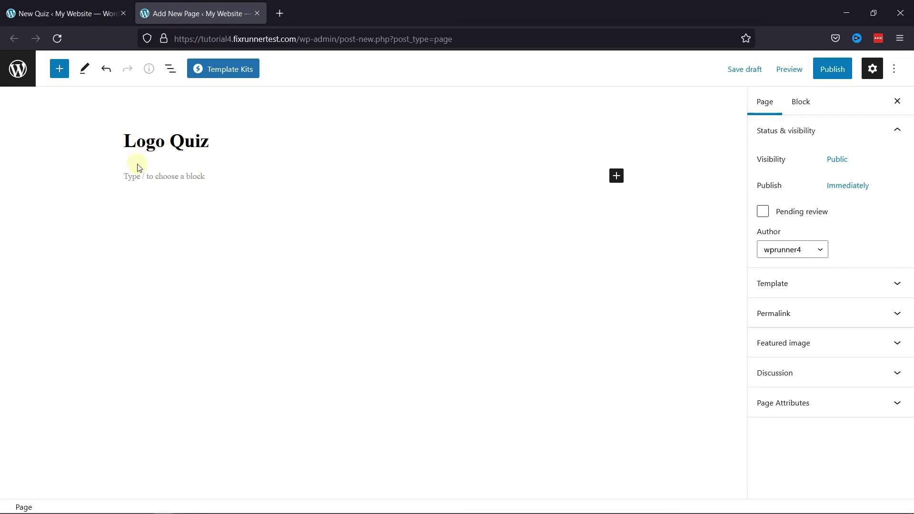
right_click(148, 177)
click(202, 265)
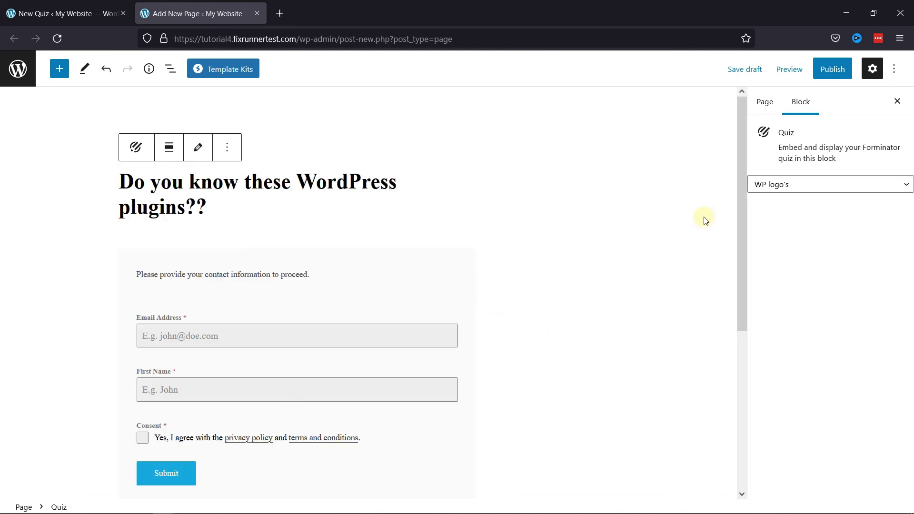
- Preview the Logo Quiz page in a new tab and skip the leads form to start the quiz
click(788, 70)
click(730, 177)
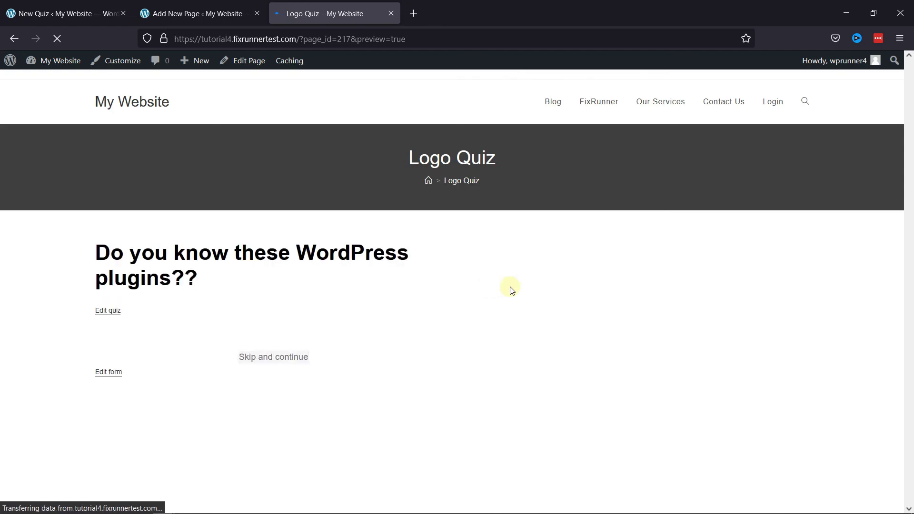
scroll(584, 296, down, 3)
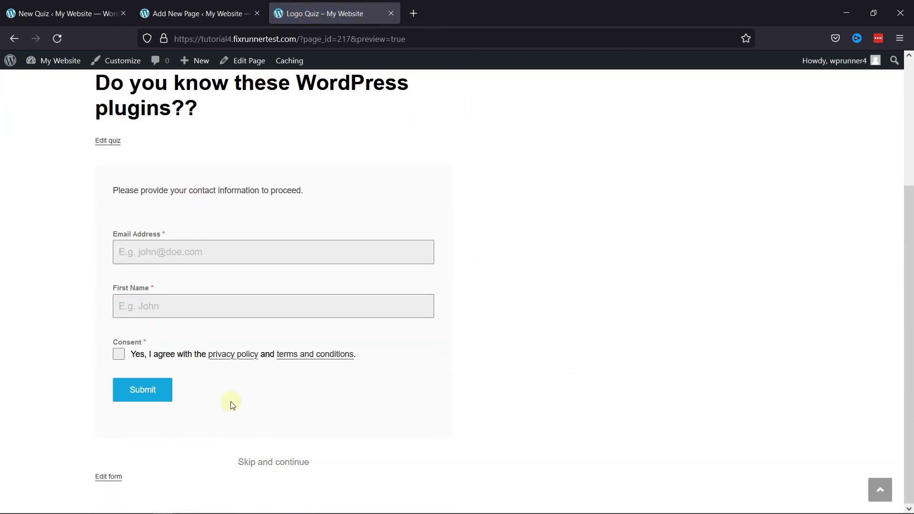
click(276, 463)
- Answer the three questions with elementor, Contact form 7 and WP super cache
scroll(566, 368, down, 1)
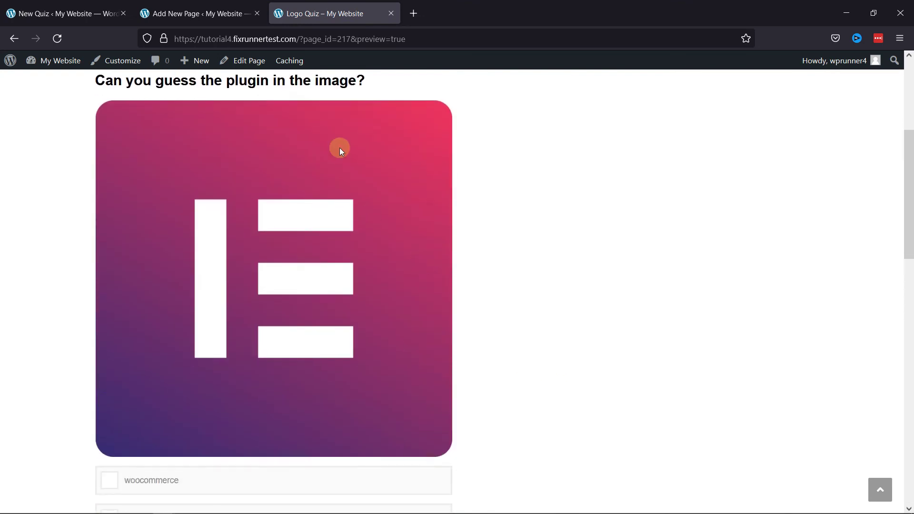
scroll(473, 255, down, 5)
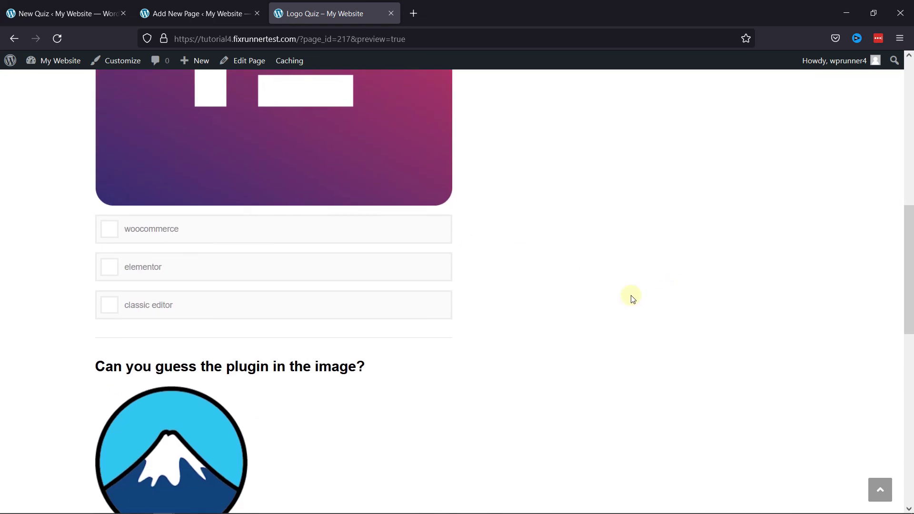
click(379, 271)
scroll(495, 206, down, 3)
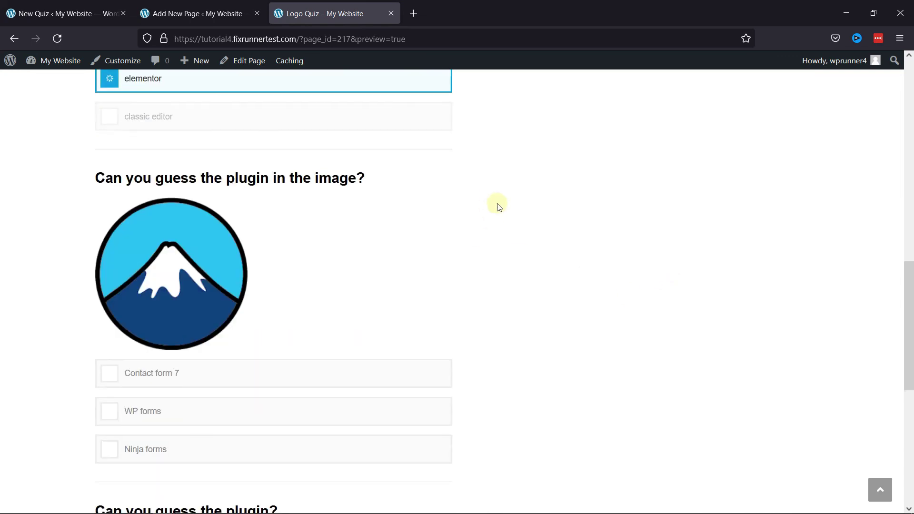
scroll(225, 189, up, 1)
scroll(326, 269, down, 2)
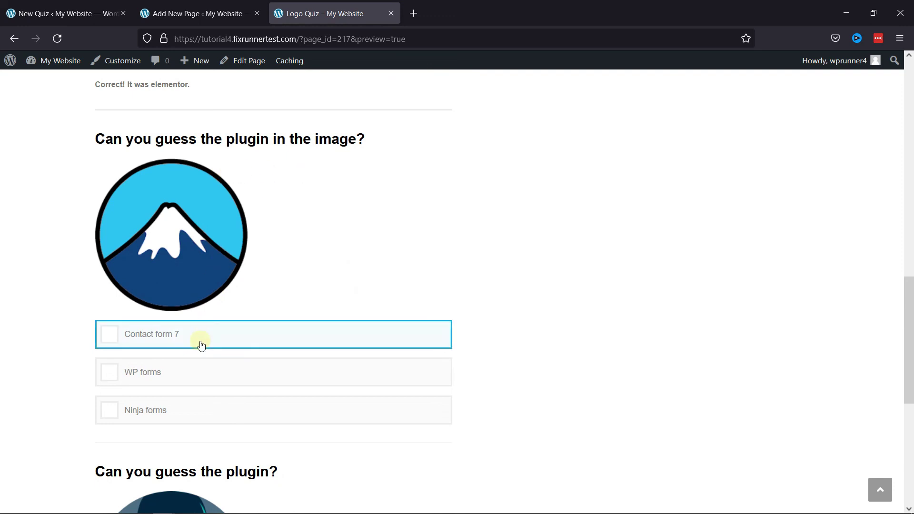
click(114, 329)
scroll(434, 315, down, 6)
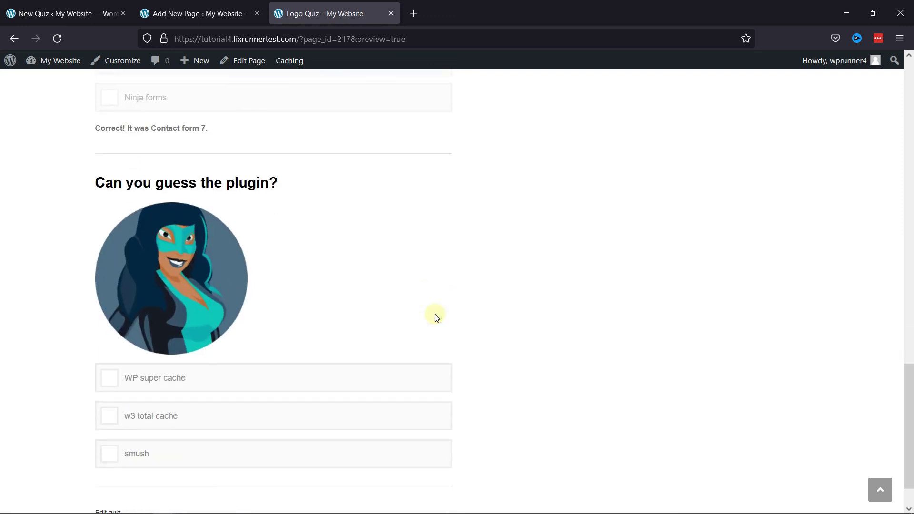
click(179, 333)
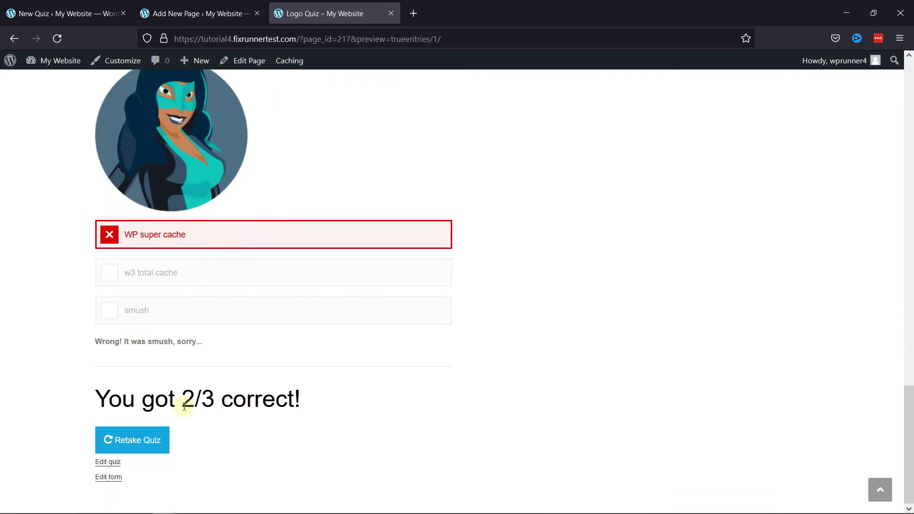